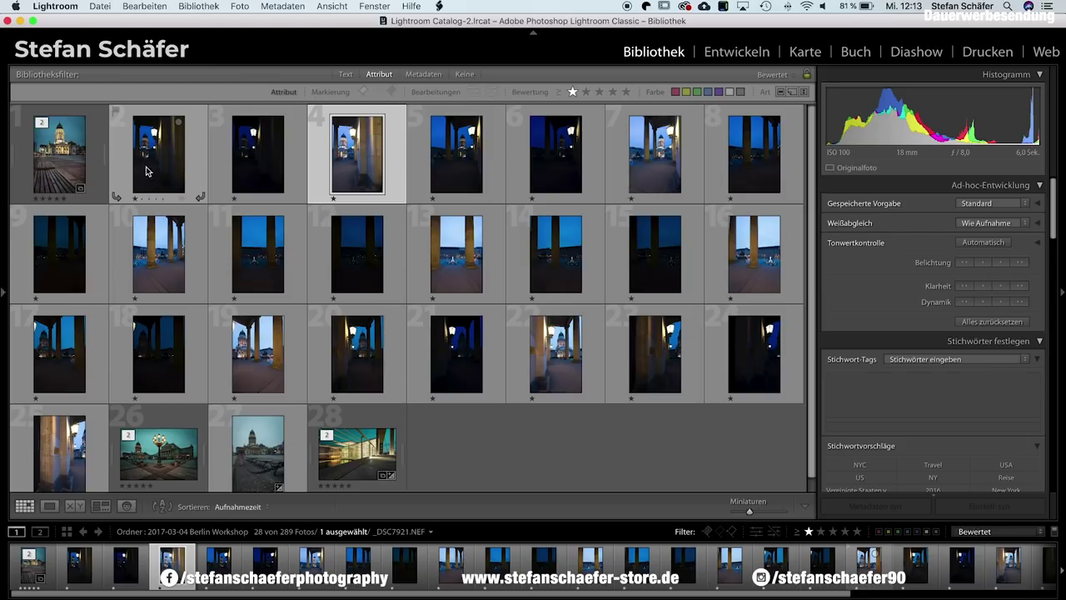
Compare the bracketed exposures _DSC7917 through _DSC7926, then select colonnade photos 2 through 25
{"action": "left_click", "coordinate": [146, 171]}
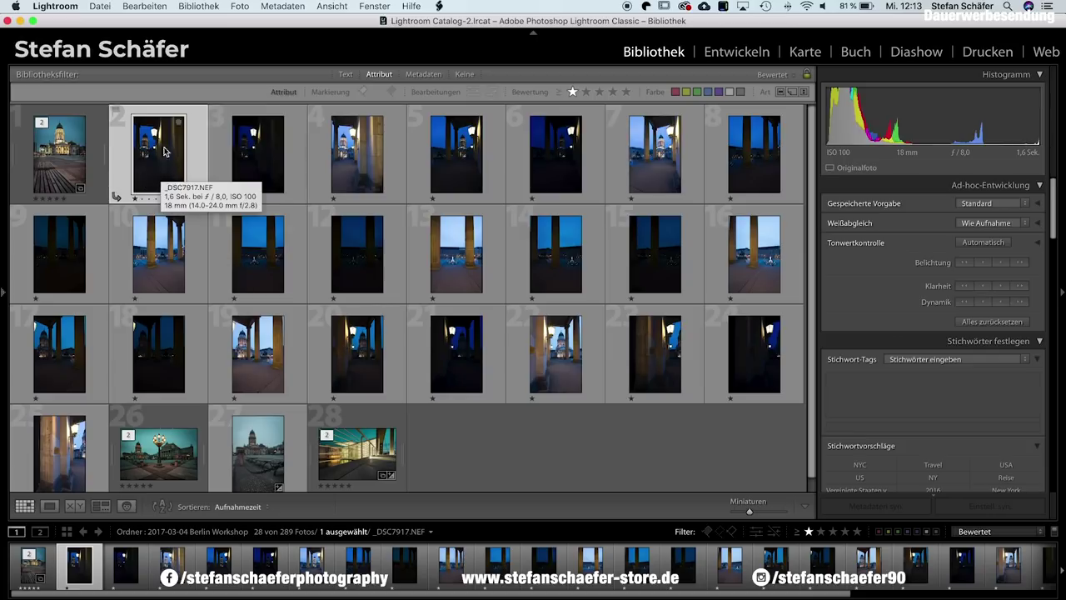
{"action": "left_click", "coordinate": [246, 140]}
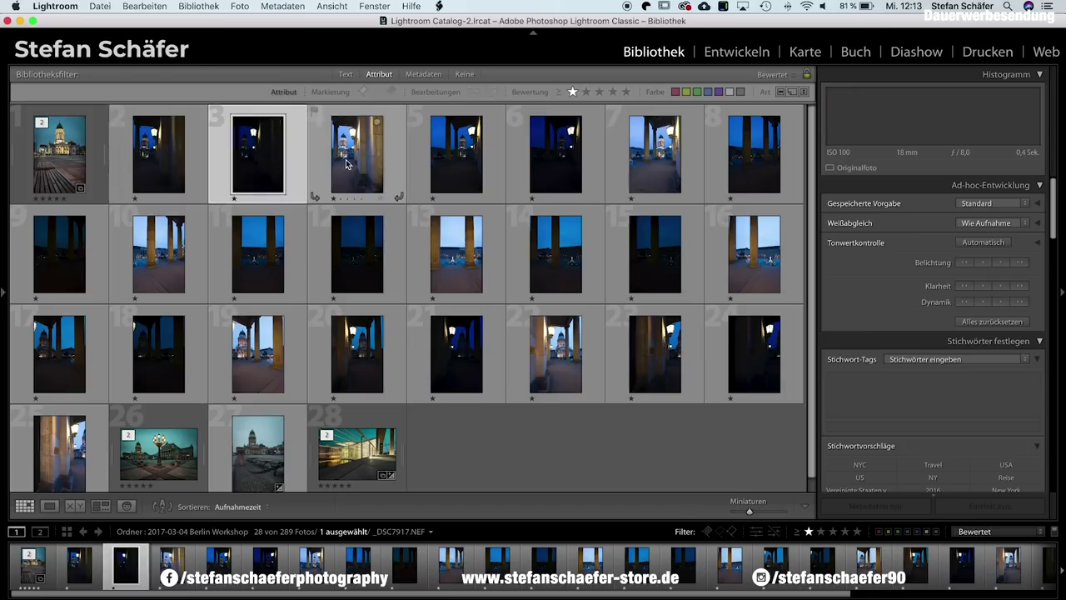
{"action": "left_click", "coordinate": [351, 158]}
{"action": "mouse_move", "coordinate": [455, 155]}
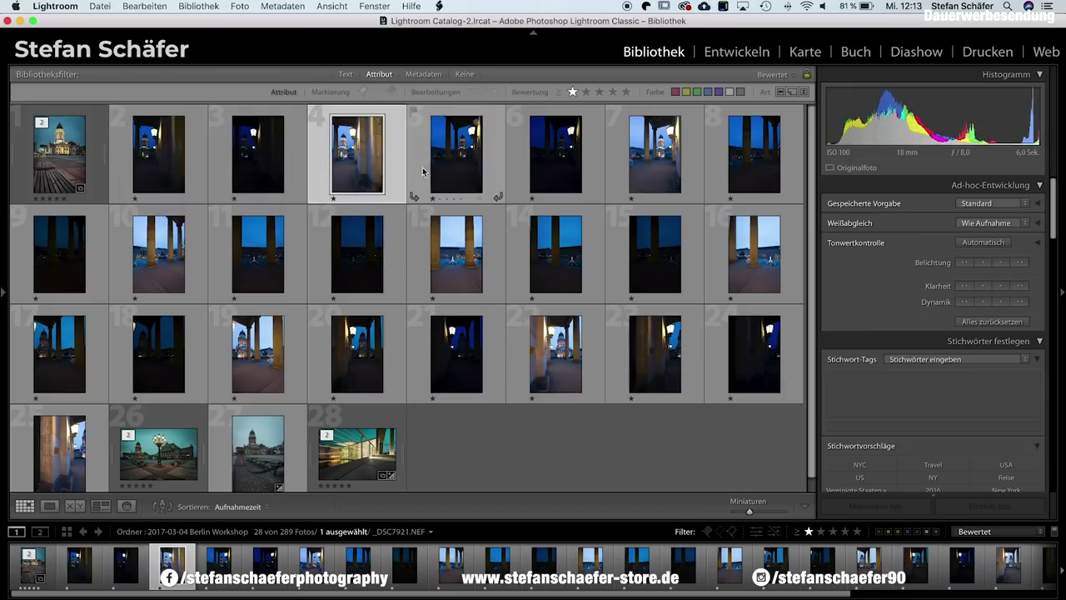
{"action": "left_click", "coordinate": [457, 165]}
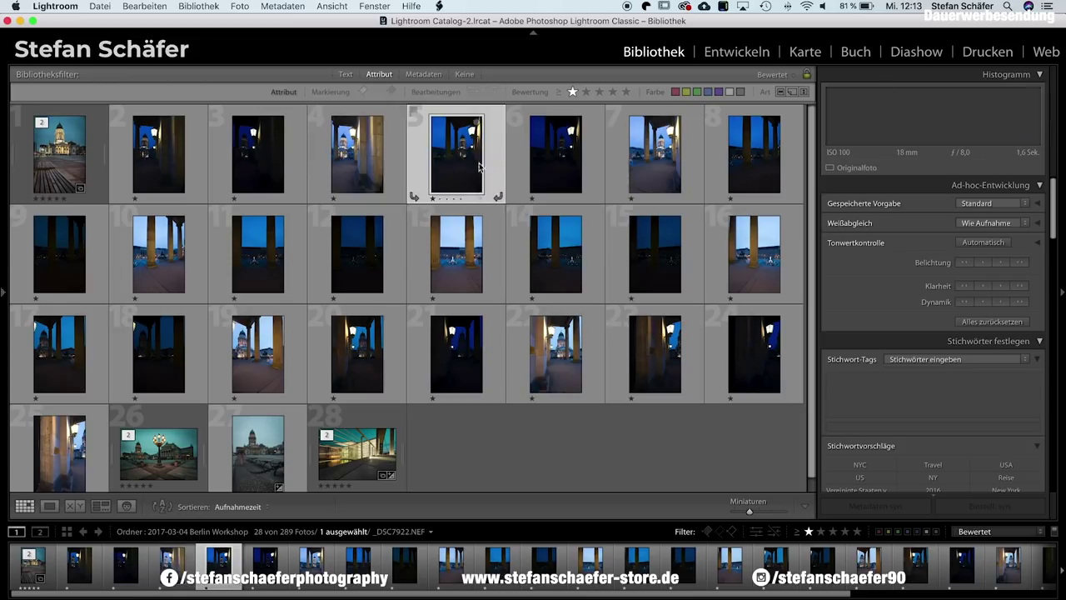
{"action": "left_click", "coordinate": [533, 169]}
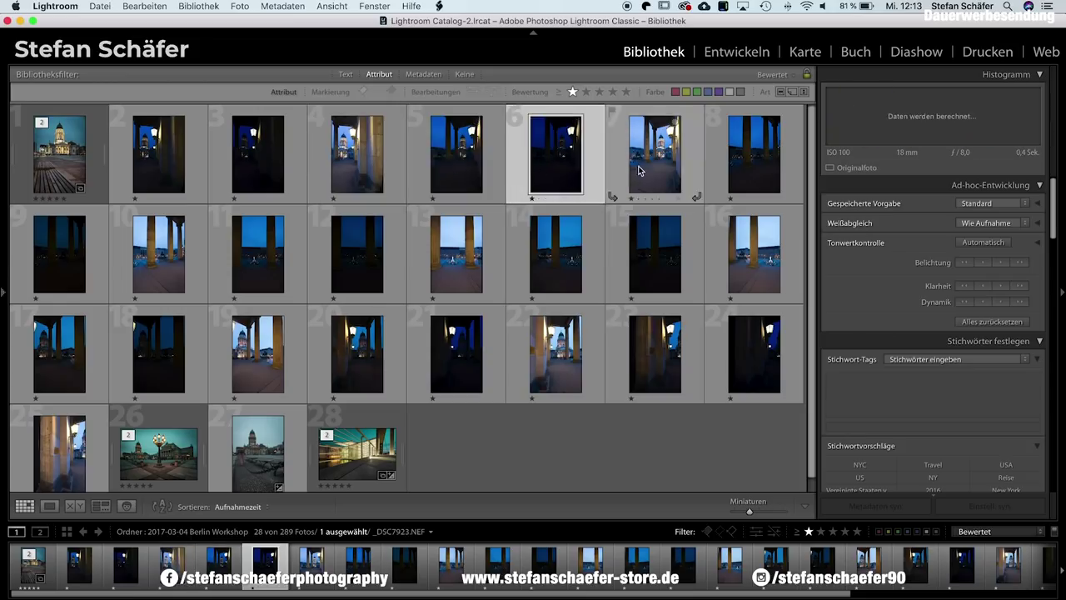
{"action": "left_click", "coordinate": [667, 166]}
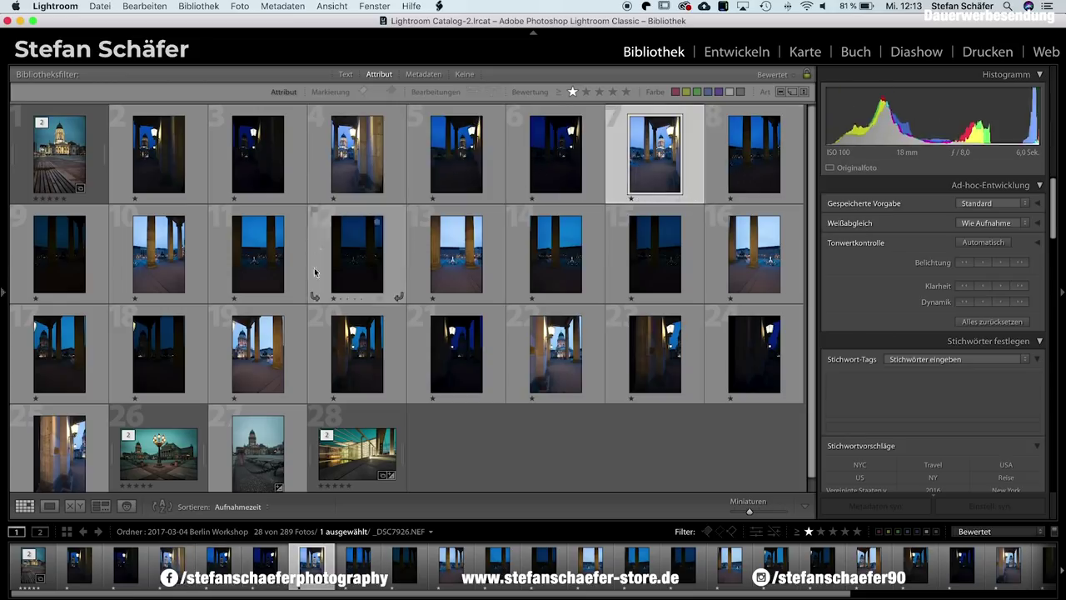
{"action": "left_click", "coordinate": [171, 138]}
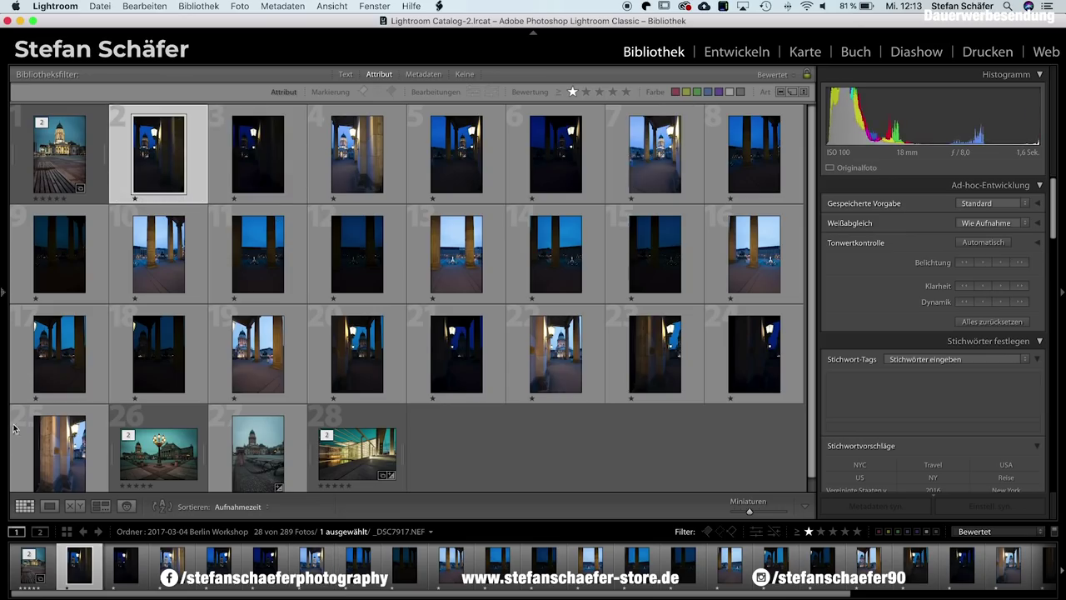
{"action": "left_click", "coordinate": [46, 469], "text": "shift"}
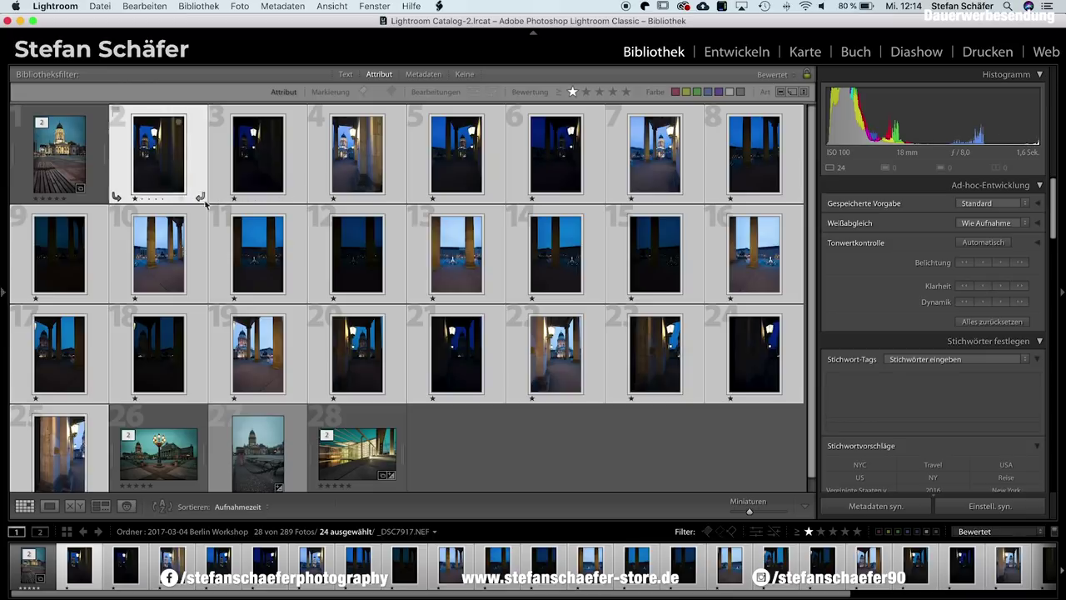
Select photos 2–4 and open their context menu, then dismiss it unused
{"action": "left_click", "coordinate": [198, 195]}
{"action": "left_click", "coordinate": [353, 194], "text": "shift"}
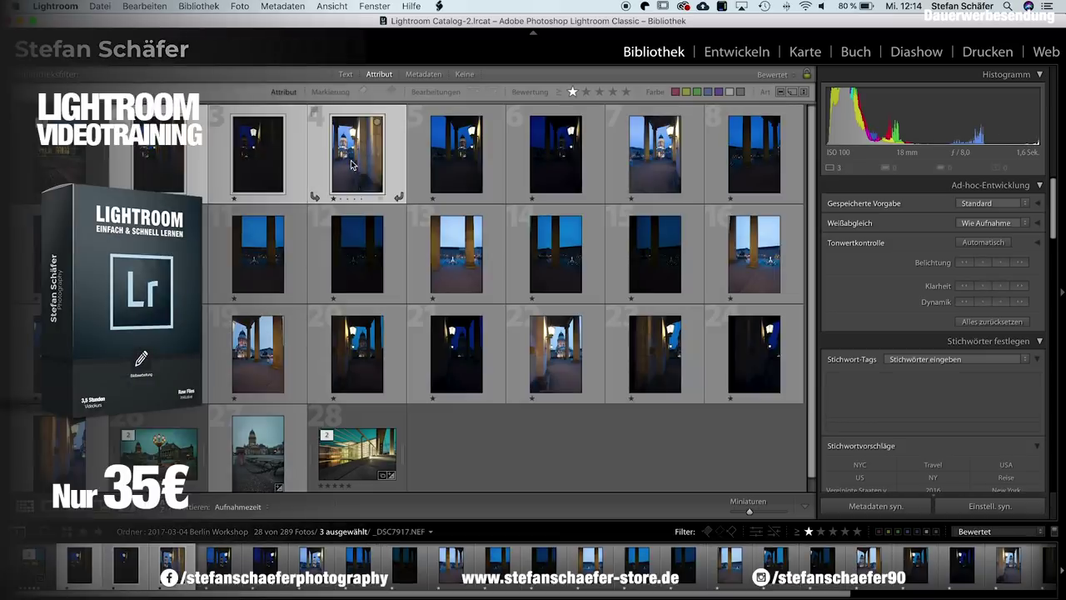
{"action": "right_click", "coordinate": [353, 164]}
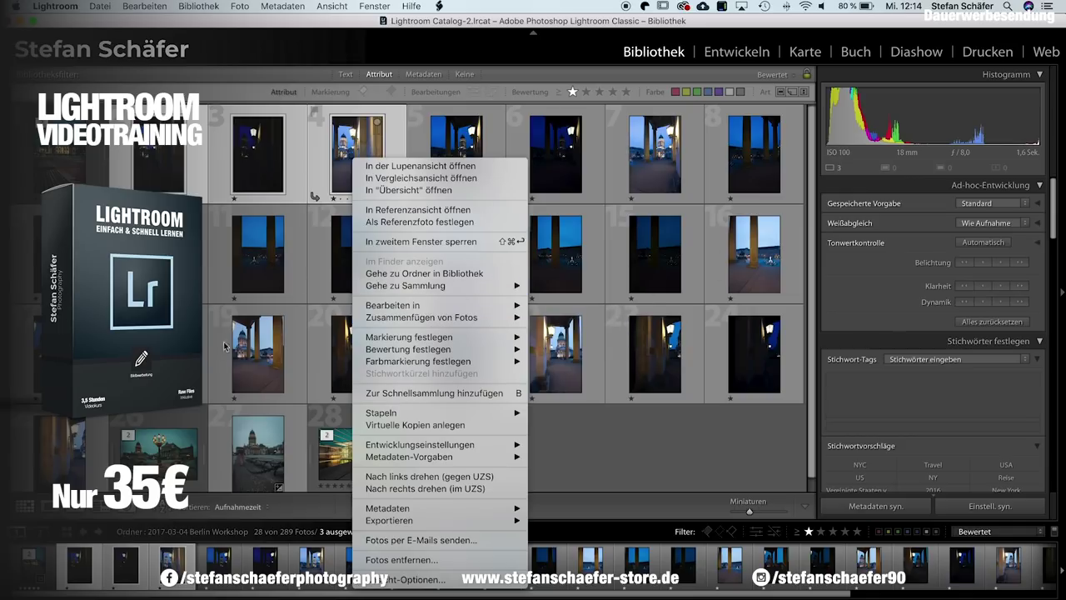
{"action": "left_click", "coordinate": [158, 179]}
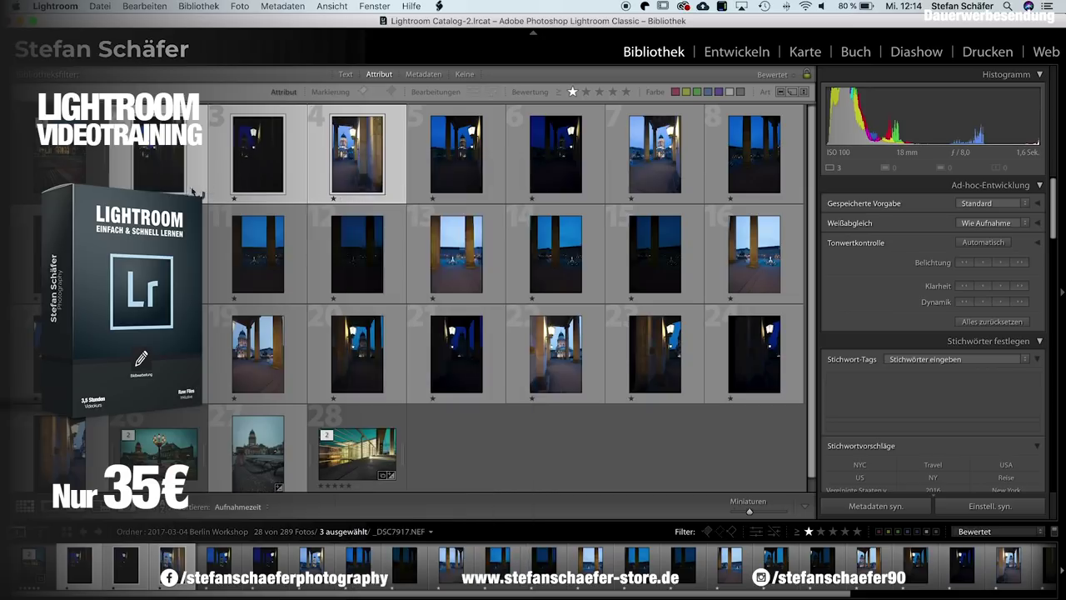
Select all 24 bracketed photos and choose the HDR-Panorama photo merge
{"action": "left_click", "coordinate": [170, 204]}
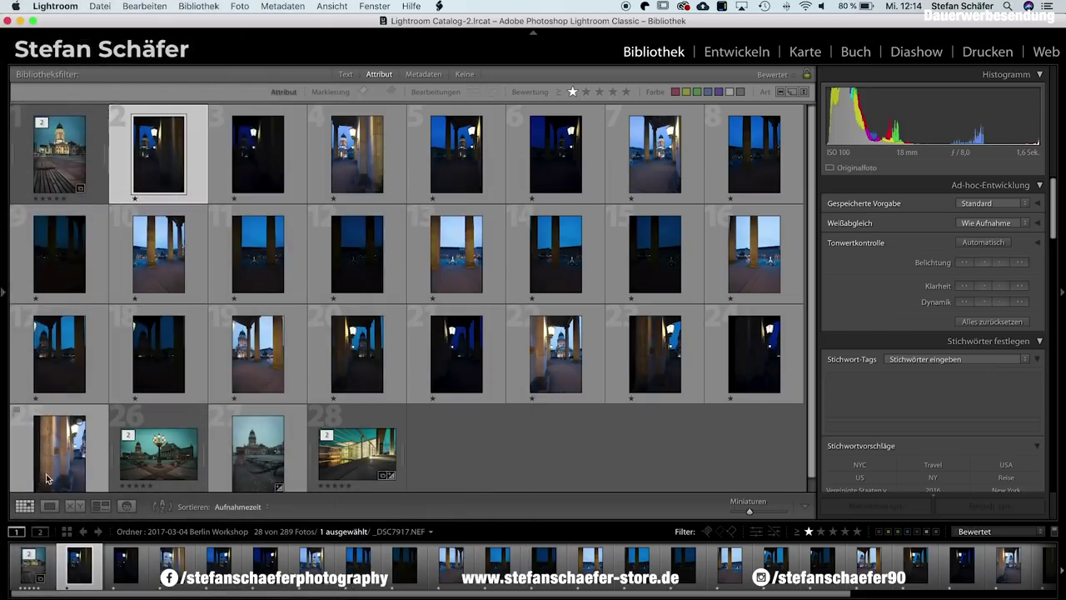
{"action": "key", "text": "super+a"}
{"action": "right_click", "coordinate": [167, 162]}
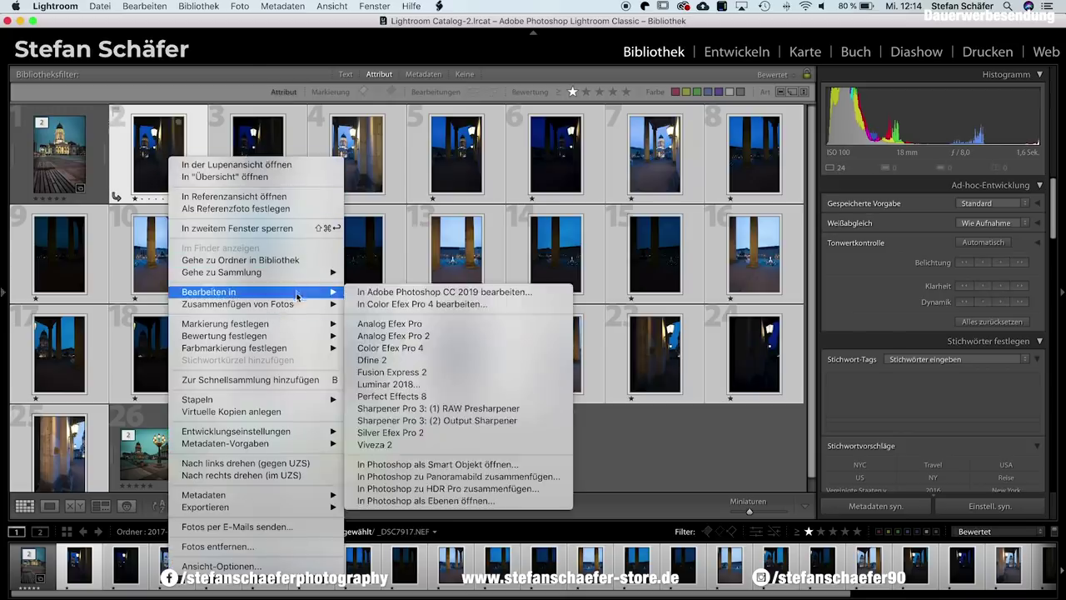
{"action": "mouse_move", "coordinate": [238, 304]}
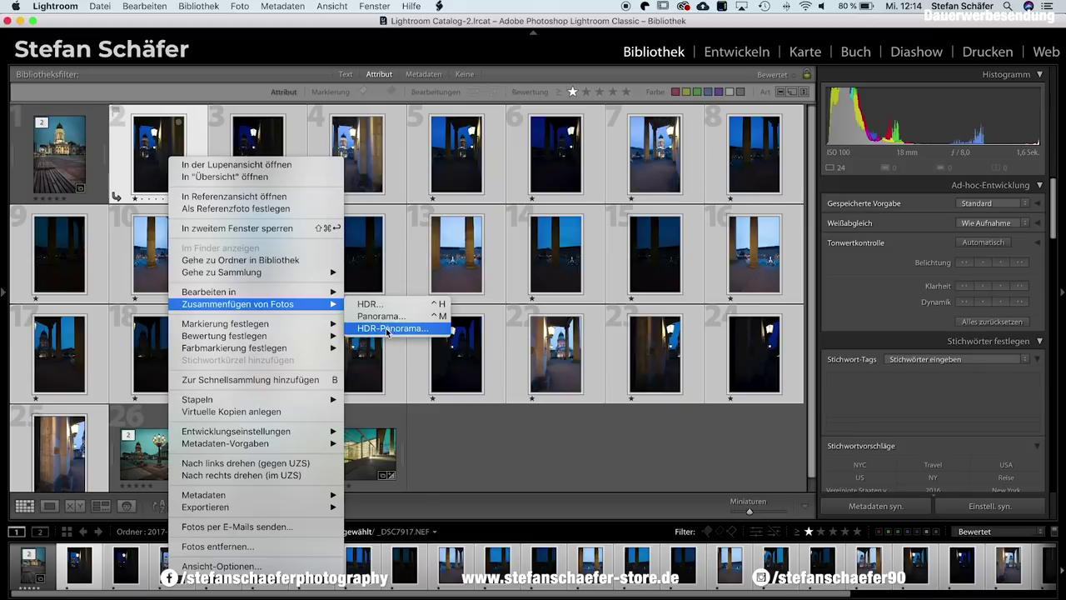
{"action": "left_click", "coordinate": [388, 333]}
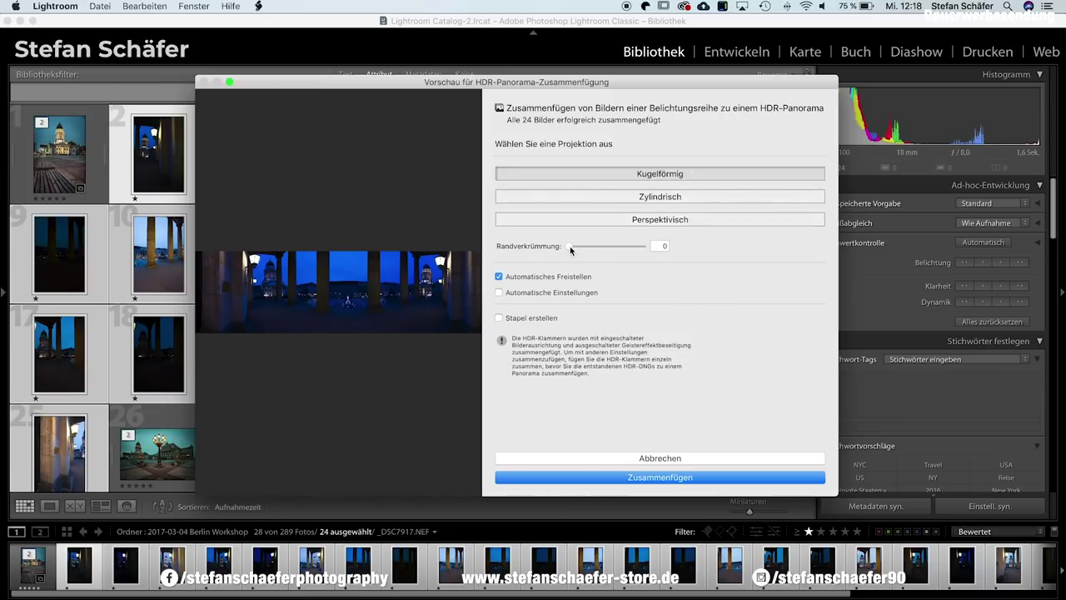
Set Randverkrümmung to 100, turn off Automatisches Freistellen, and merge into _DSC7917-HDR-Pano.dng
{"action": "left_click_drag", "start_coordinate": [570, 246], "coordinate": [664, 248]}
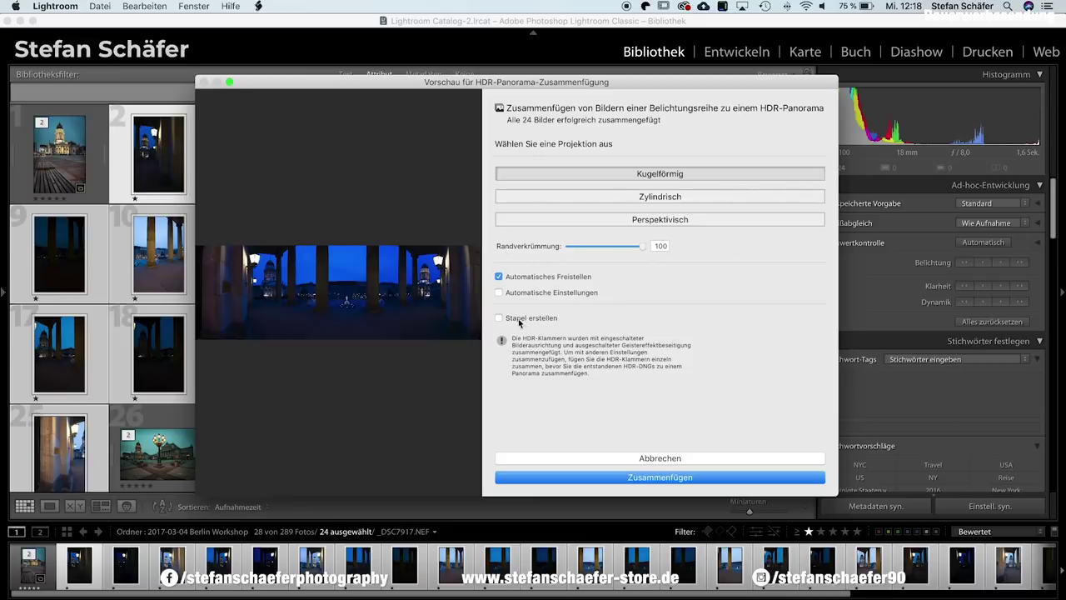
{"action": "left_click", "coordinate": [500, 278]}
{"action": "left_click", "coordinate": [660, 478]}
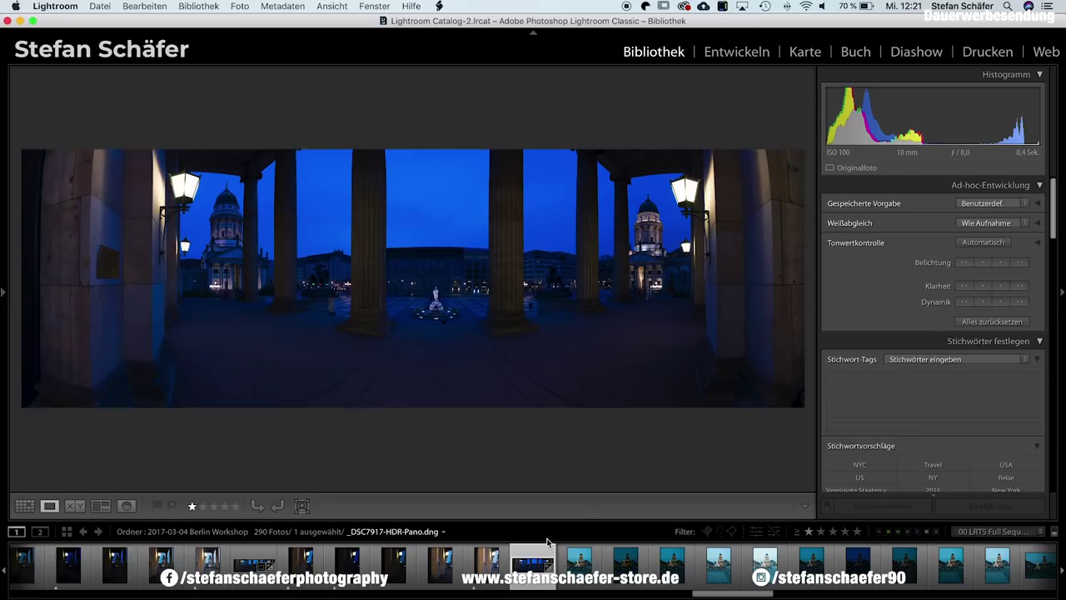
Open the panorama in Entwickeln and set its Kalibrierung process to Version 5 (Aktuelle)
{"action": "left_click", "coordinate": [749, 53]}
{"action": "scroll", "coordinate": [940, 391], "scroll_direction": "up", "scroll_amount": 2}
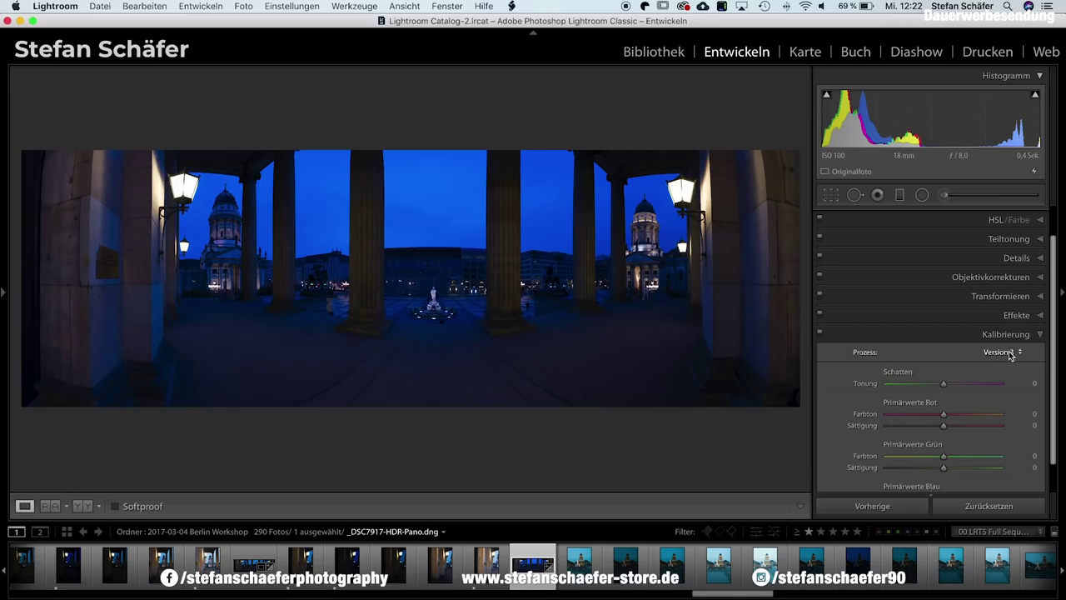
{"action": "left_click", "coordinate": [1021, 353]}
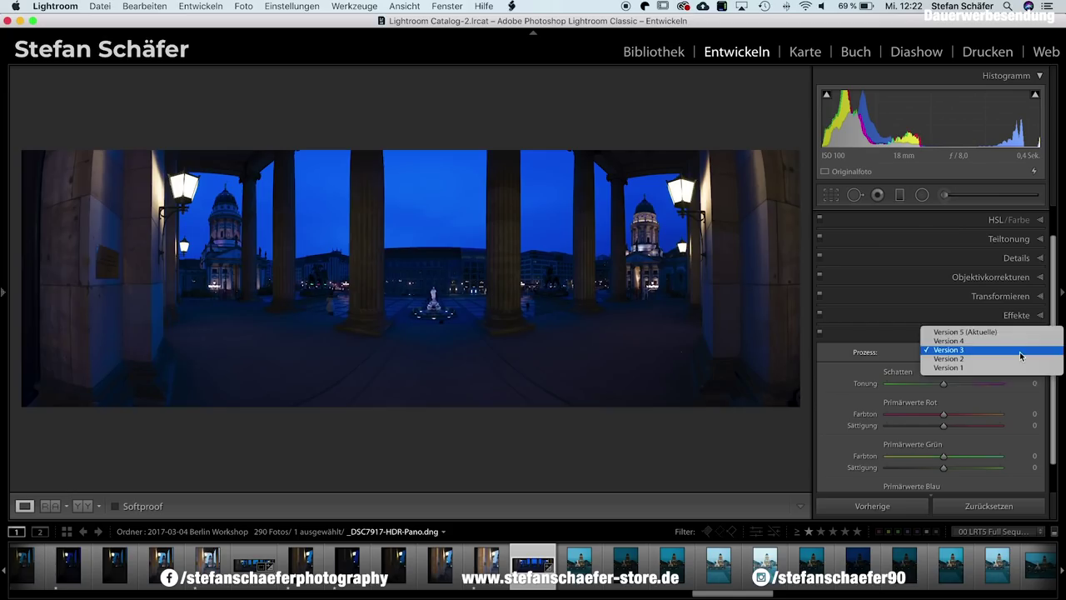
{"action": "left_click", "coordinate": [969, 333]}
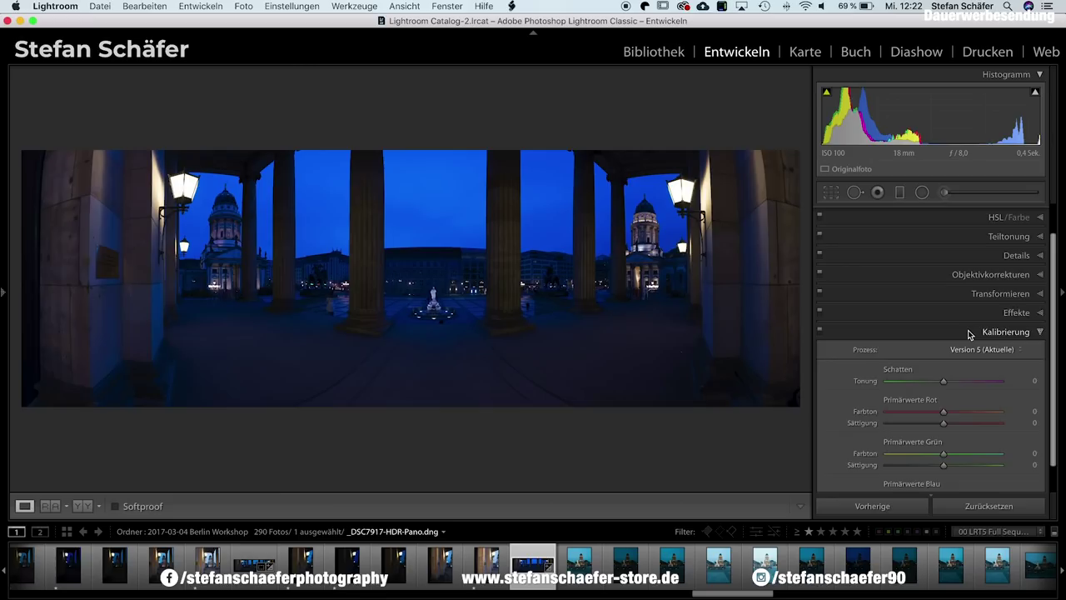
{"action": "scroll", "coordinate": [968, 333], "scroll_direction": "up", "scroll_amount": 5}
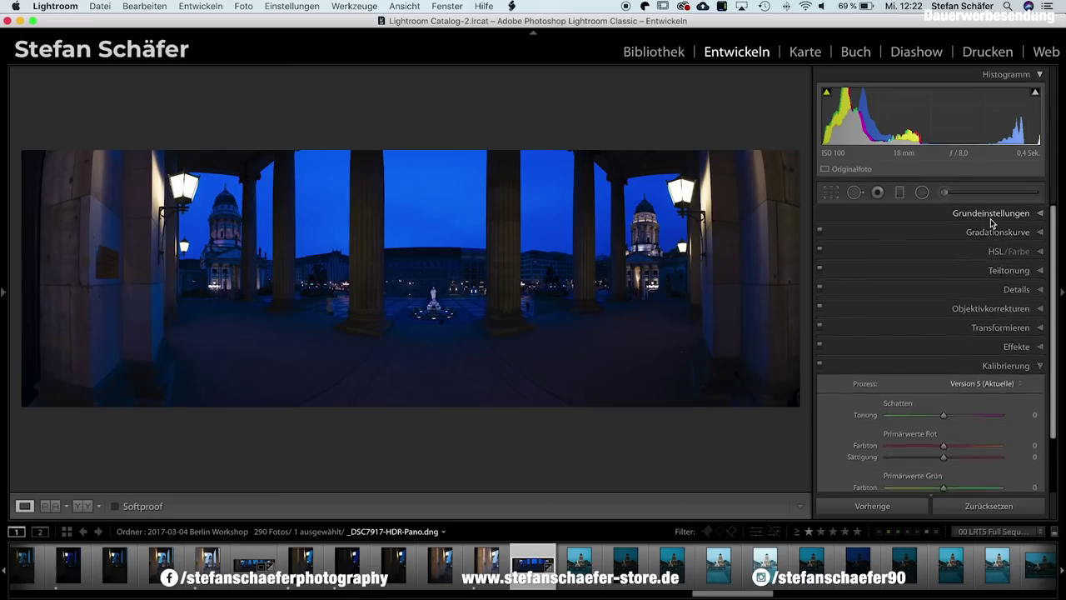
Set Belichtung to +1,00 and warm the white balance slightly in Grundeinstellungen
{"action": "left_click", "coordinate": [961, 213]}
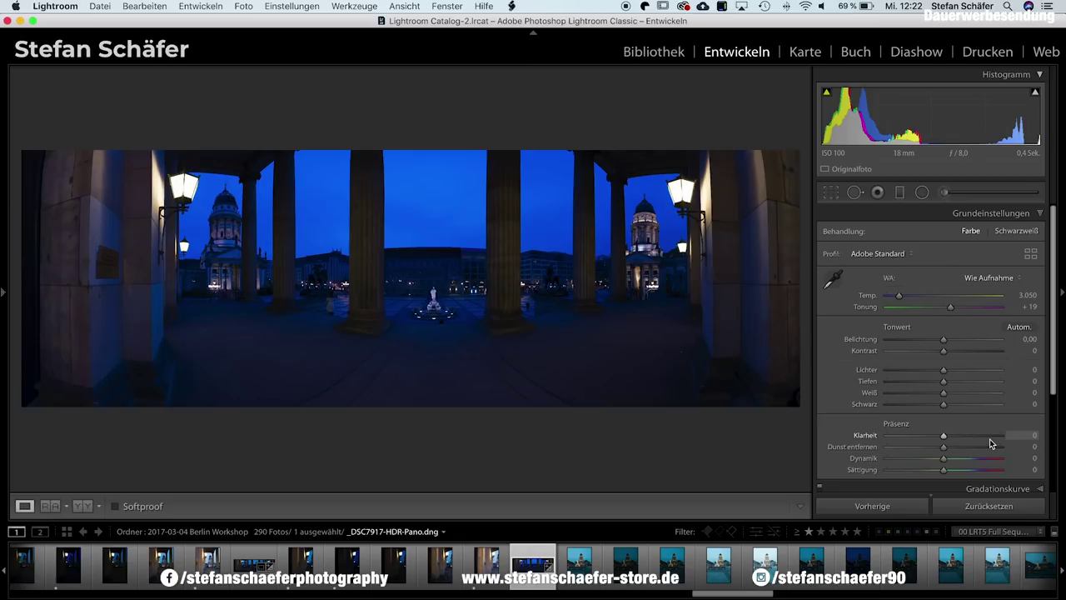
{"action": "left_click", "coordinate": [943, 340]}
{"action": "left_click_drag", "start_coordinate": [943, 340], "coordinate": [954, 340]}
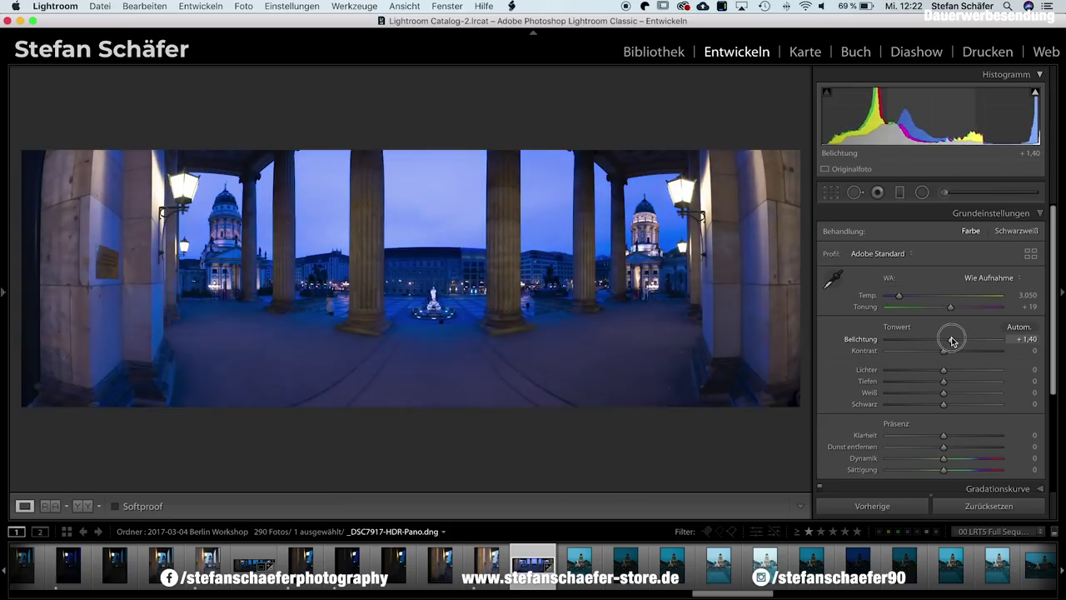
{"action": "left_click_drag", "start_coordinate": [952, 340], "coordinate": [951, 340]}
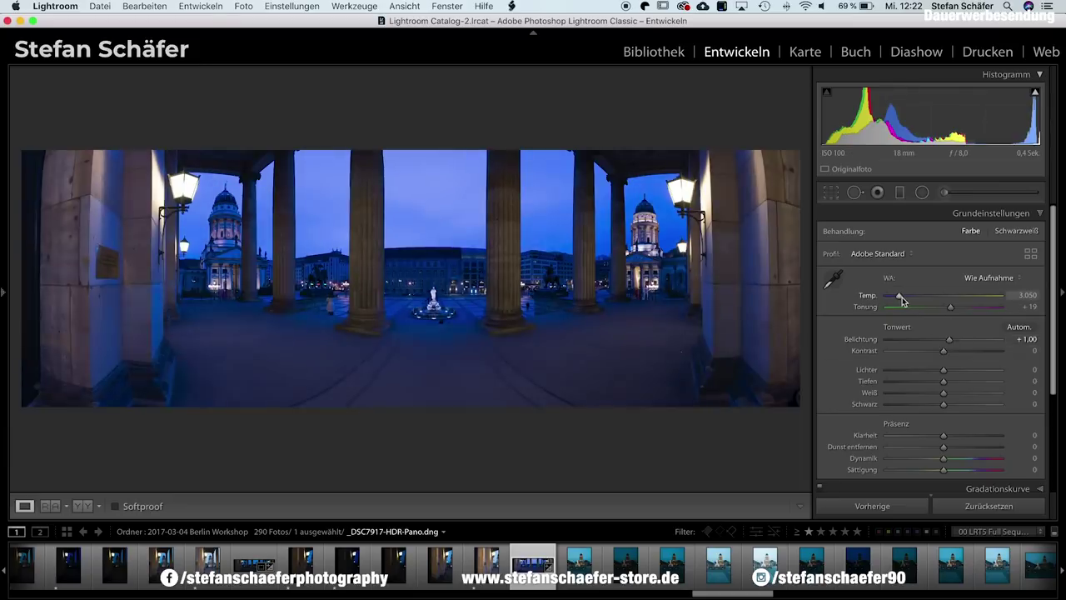
{"action": "left_click_drag", "start_coordinate": [900, 297], "coordinate": [906, 297]}
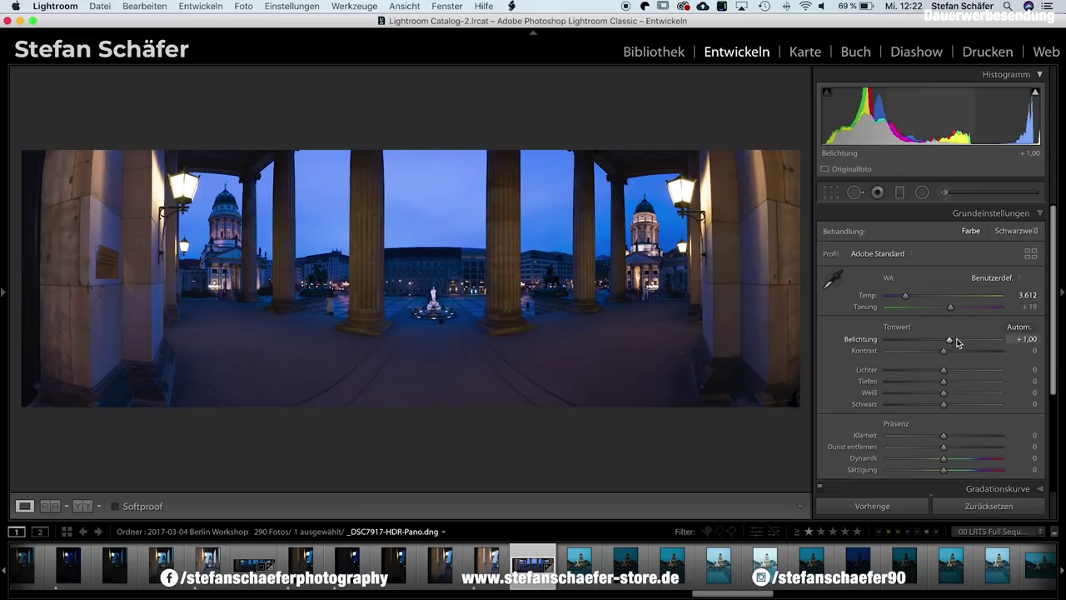
Lift Tiefen toward +51 and raise Weiß to +6 while previewing clipping
{"action": "mouse_move", "coordinate": [944, 381]}
{"action": "left_mouse_down"}
{"action": "mouse_move", "coordinate": [966, 383]}
{"action": "mouse_move", "coordinate": [861, 369]}
{"action": "mouse_move", "coordinate": [984, 375]}
{"action": "mouse_move", "coordinate": [830, 364]}
{"action": "mouse_move", "coordinate": [914, 370]}
{"action": "left_mouse_up"}
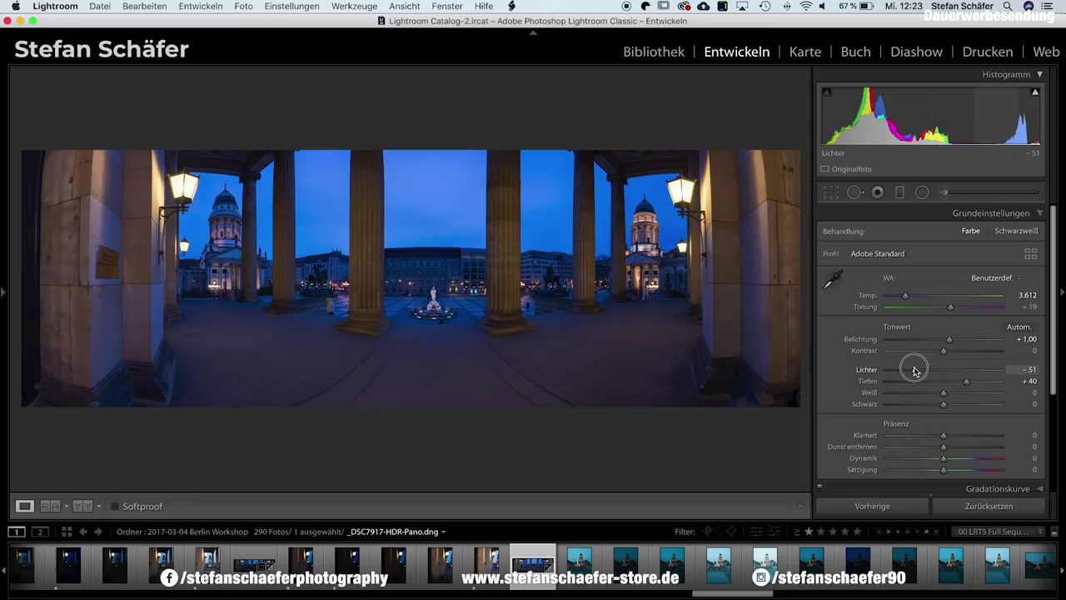
{"action": "left_click_drag", "start_coordinate": [964, 381], "coordinate": [972, 381]}
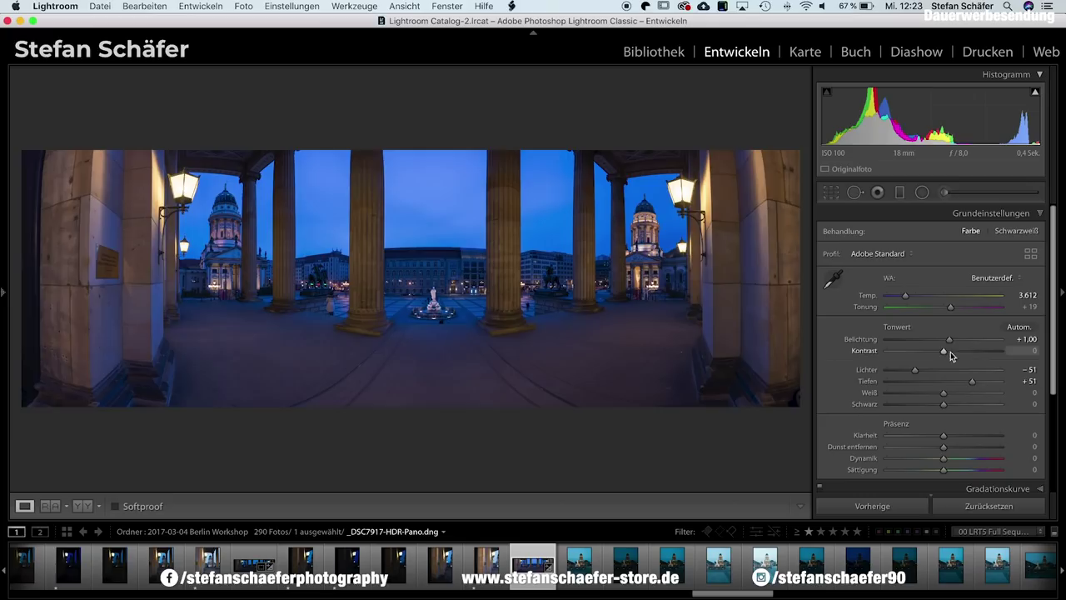
{"action": "left_click", "coordinate": [943, 395], "text": "alt"}
{"action": "left_click_drag", "start_coordinate": [944, 395], "coordinate": [935, 407]}
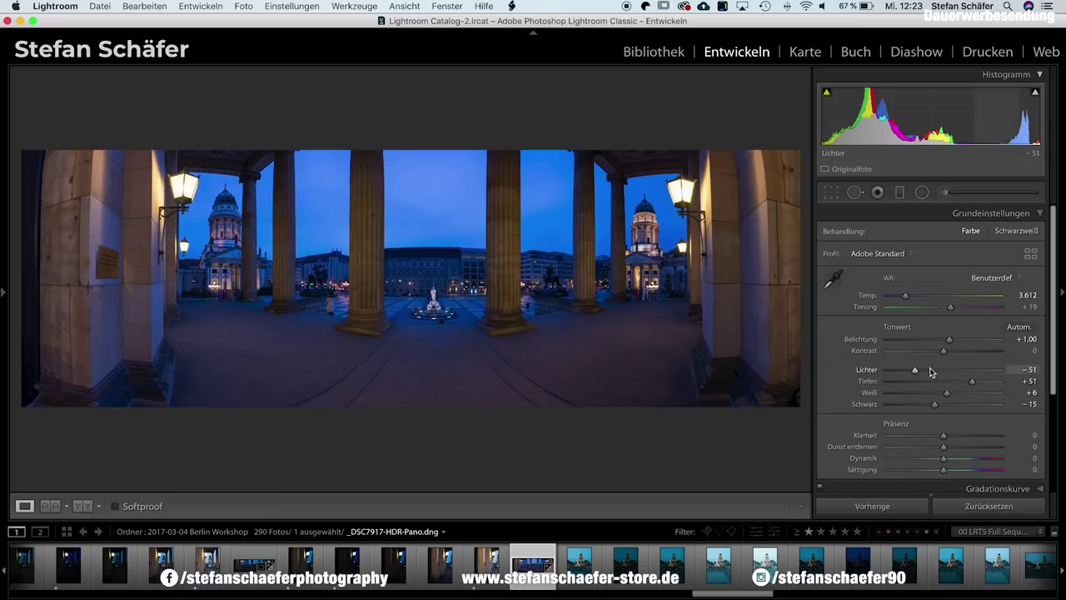
{"action": "scroll", "coordinate": [935, 372], "scroll_direction": "down", "scroll_amount": 5}
Enable lens profile and chromatic aberration corrections, and sharpen with Betrag 80, Maskieren 36
{"action": "left_click", "coordinate": [971, 427]}
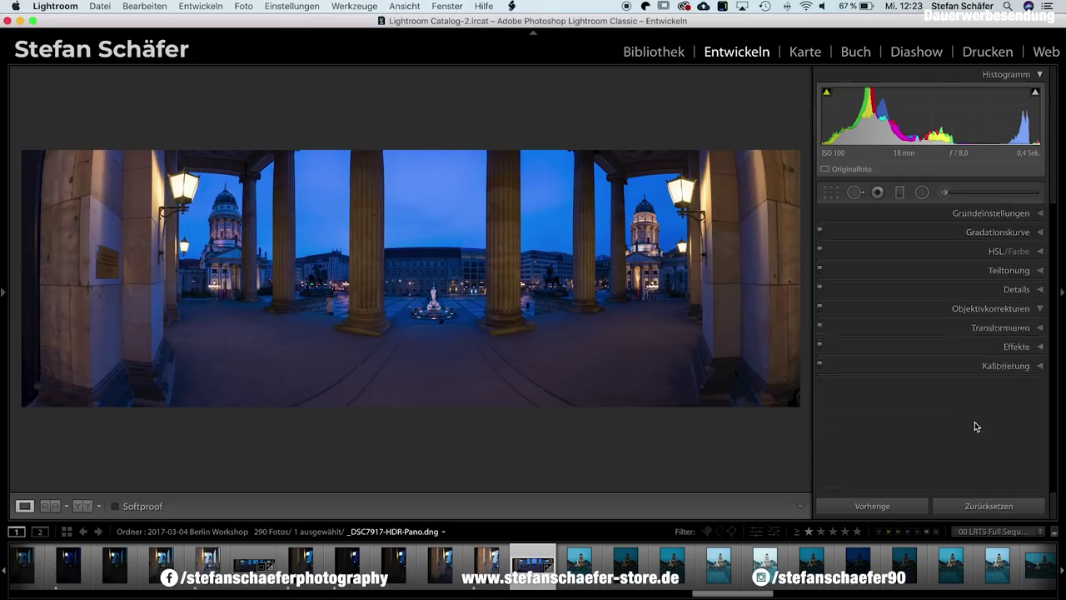
{"action": "left_click", "coordinate": [849, 324]}
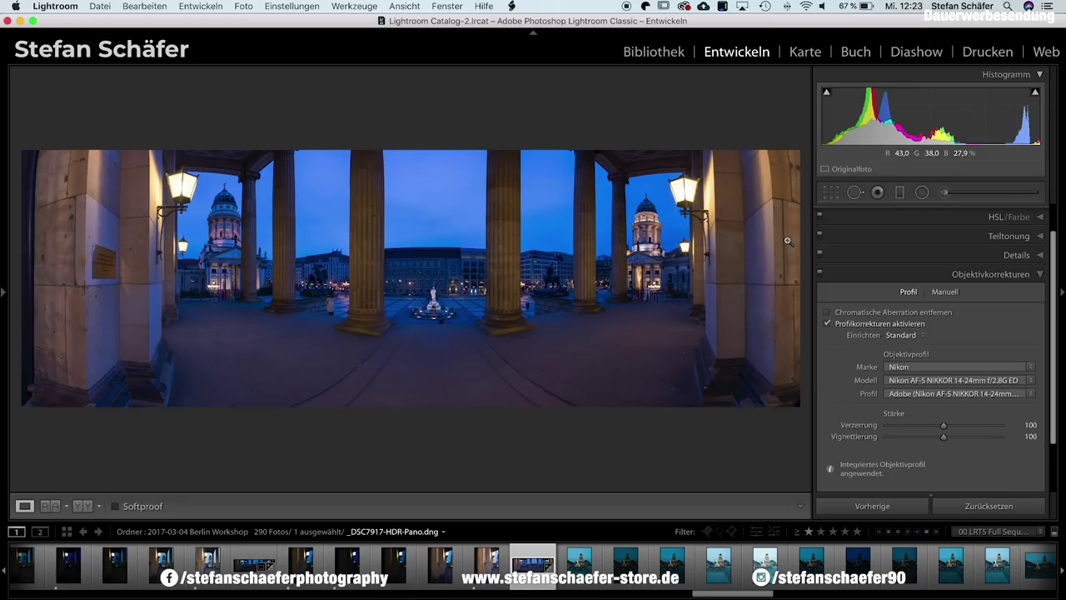
{"action": "left_click", "coordinate": [859, 313]}
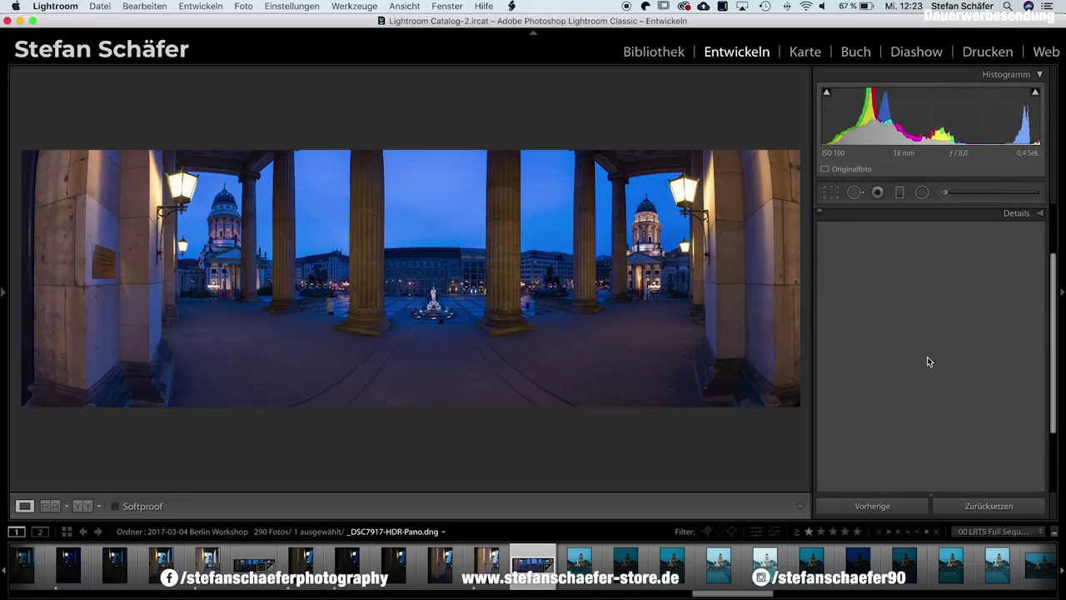
{"action": "mouse_move", "coordinate": [927, 364]}
{"action": "left_mouse_down"}
{"action": "mouse_move", "coordinate": [906, 364]}
{"action": "mouse_move", "coordinate": [947, 364]}
{"action": "left_mouse_up"}
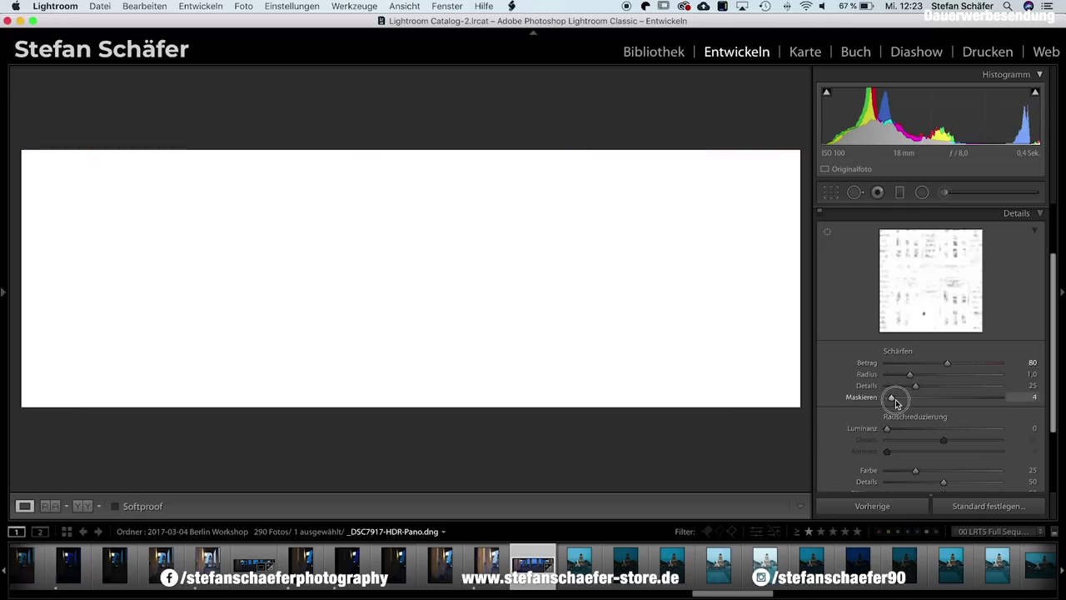
{"action": "left_click_drag", "start_coordinate": [888, 398], "coordinate": [931, 402]}
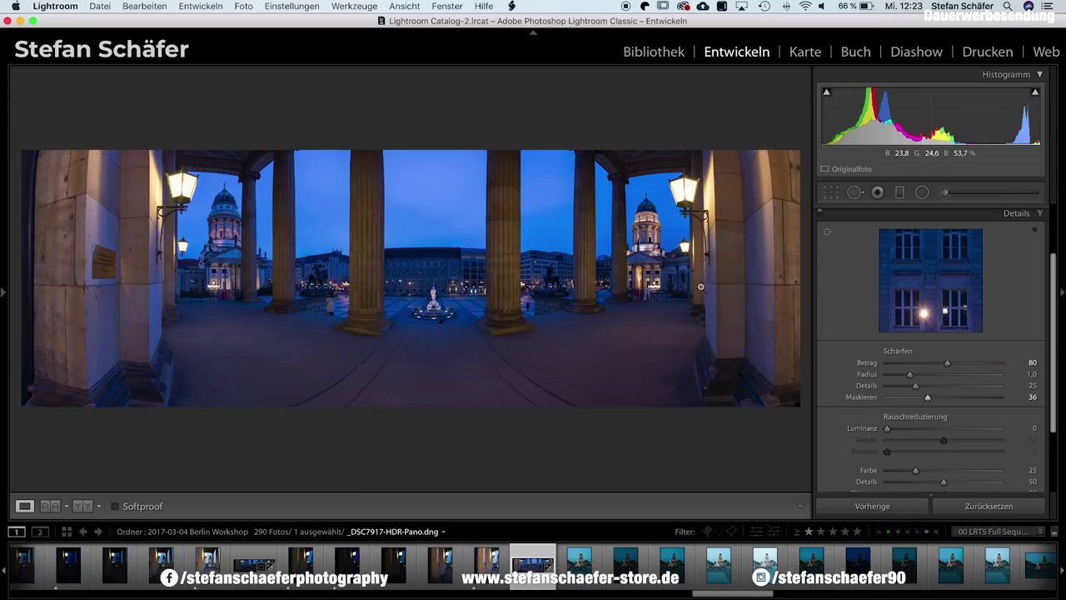
Crop the panorama by pulling the right and left edges inward, then apply
{"action": "left_click", "coordinate": [831, 193]}
{"action": "left_click_drag", "start_coordinate": [802, 275], "coordinate": [767, 281]}
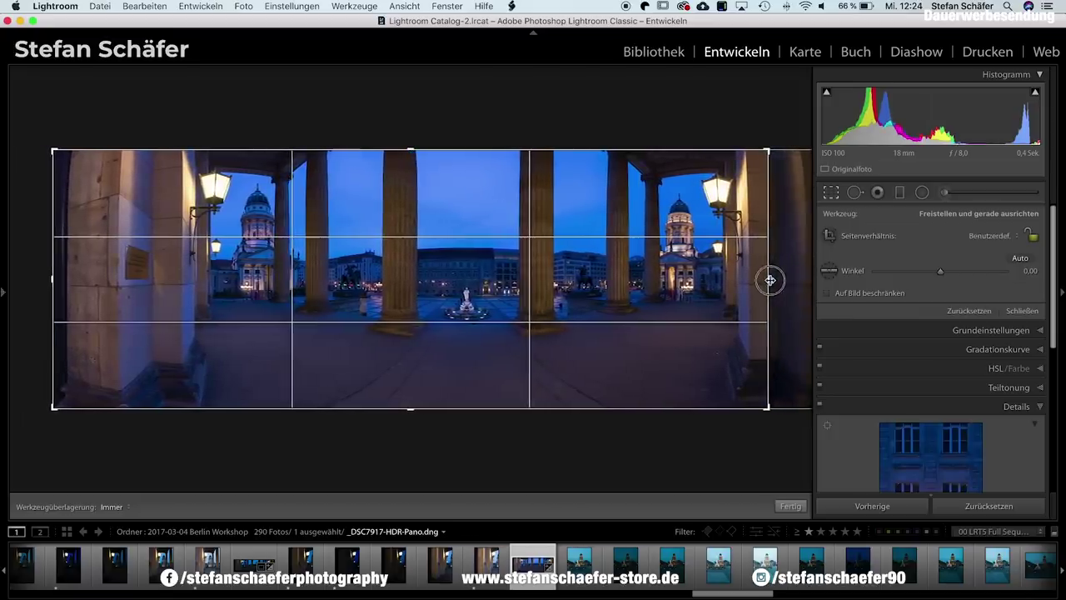
{"action": "left_click_drag", "start_coordinate": [55, 280], "coordinate": [103, 282]}
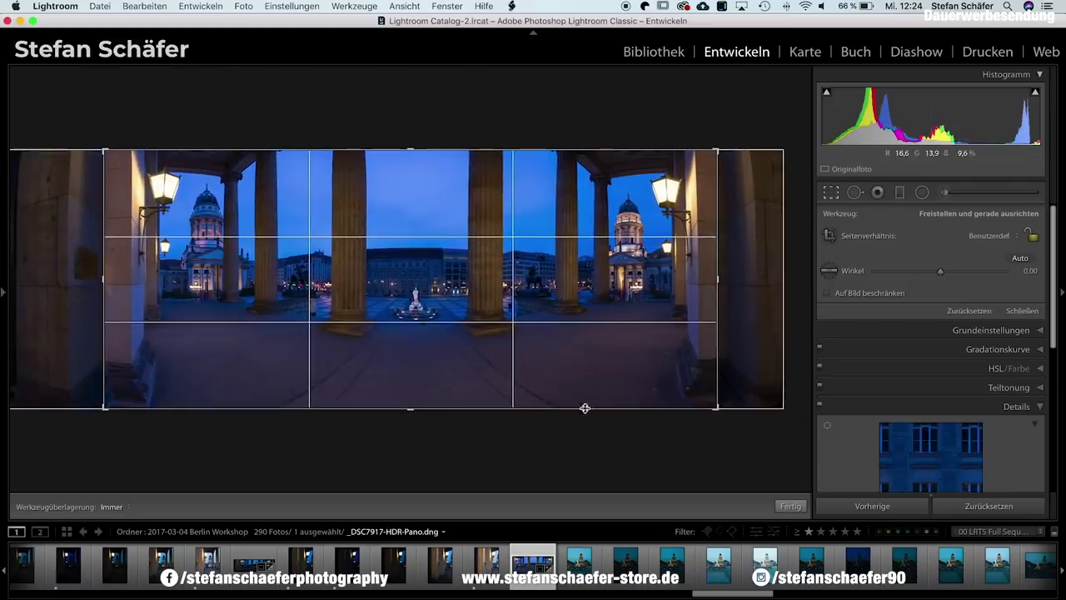
{"action": "left_click", "coordinate": [787, 510]}
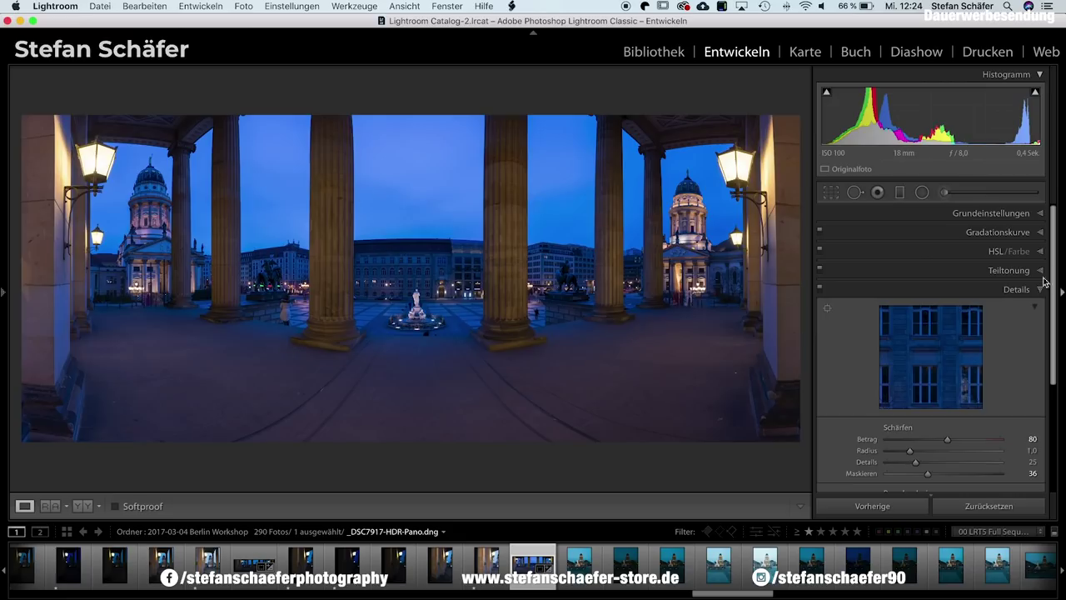
Set Kontrast to +10 and warm the white balance Temp to 4.011
{"action": "left_click", "coordinate": [972, 214]}
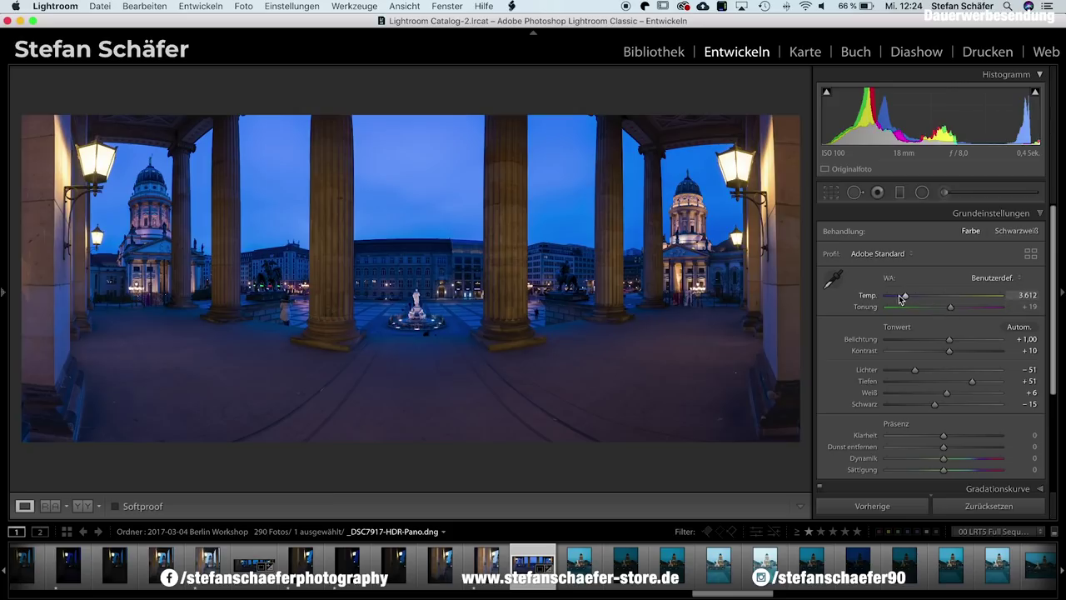
{"action": "left_click_drag", "start_coordinate": [906, 298], "coordinate": [911, 299]}
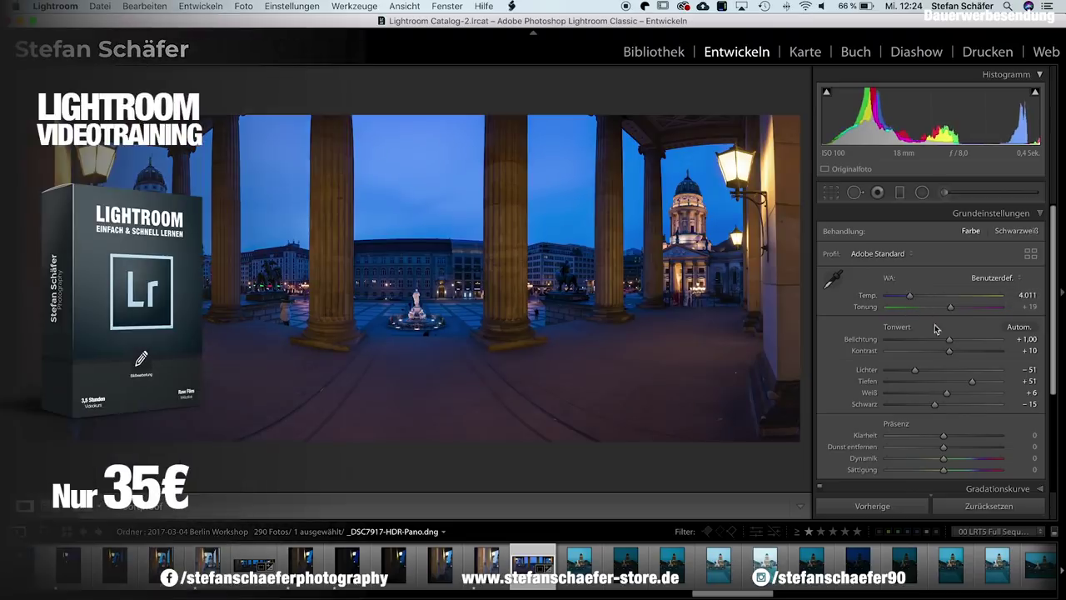
{"action": "scroll", "coordinate": [932, 366], "scroll_direction": "down", "scroll_amount": 3}
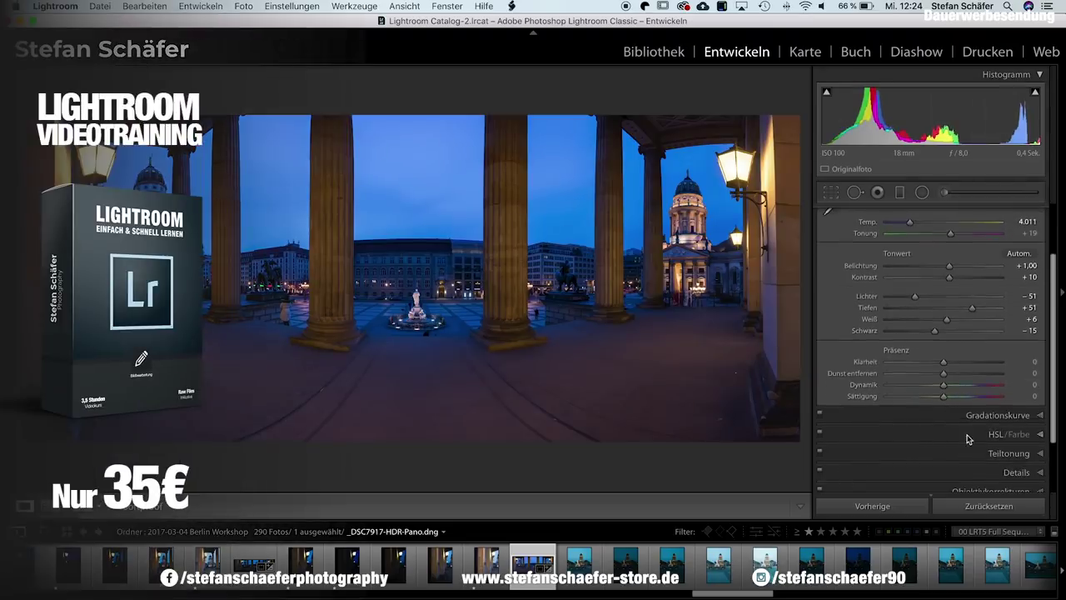
{"action": "left_click", "coordinate": [957, 434]}
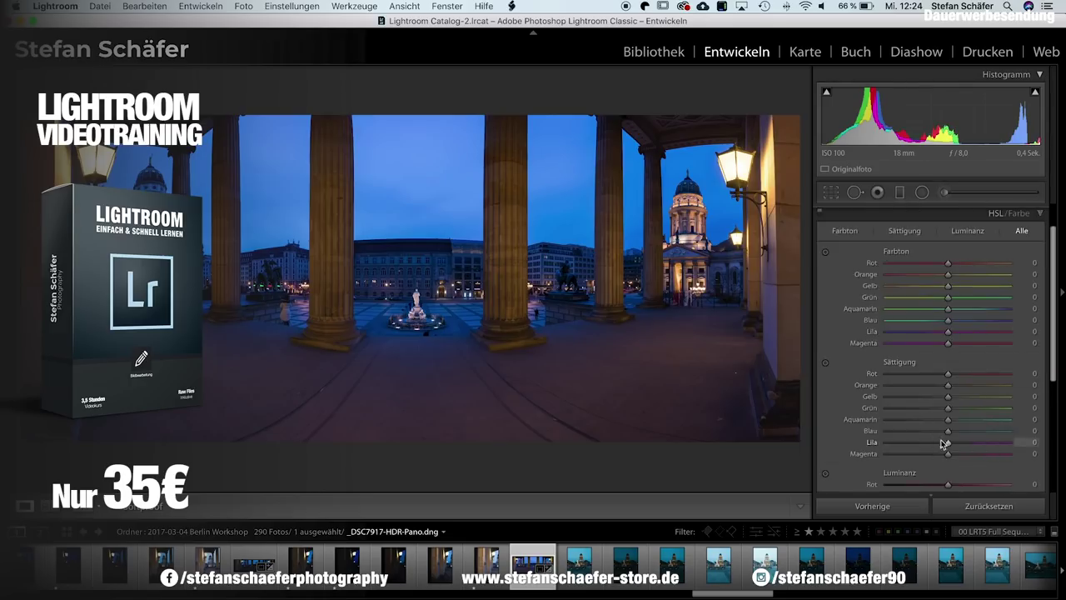
Set hues Rot +30, Orange −17, Blau −20; desaturate Blau −27, Orange −5, Aquamarin −12
{"action": "left_click_drag", "start_coordinate": [948, 431], "coordinate": [935, 432]}
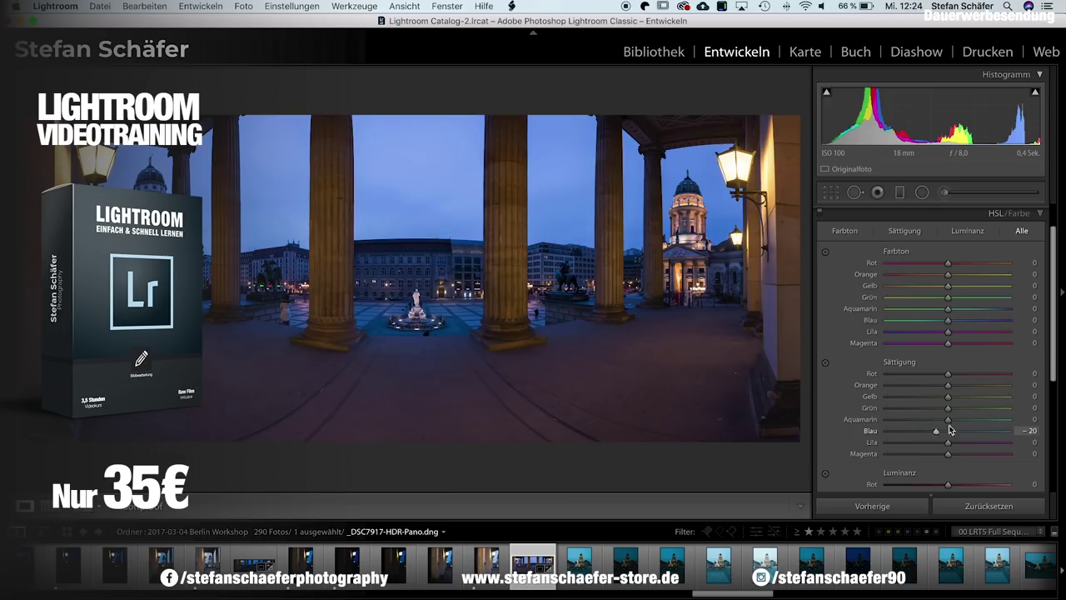
{"action": "left_click_drag", "start_coordinate": [946, 389], "coordinate": [942, 389]}
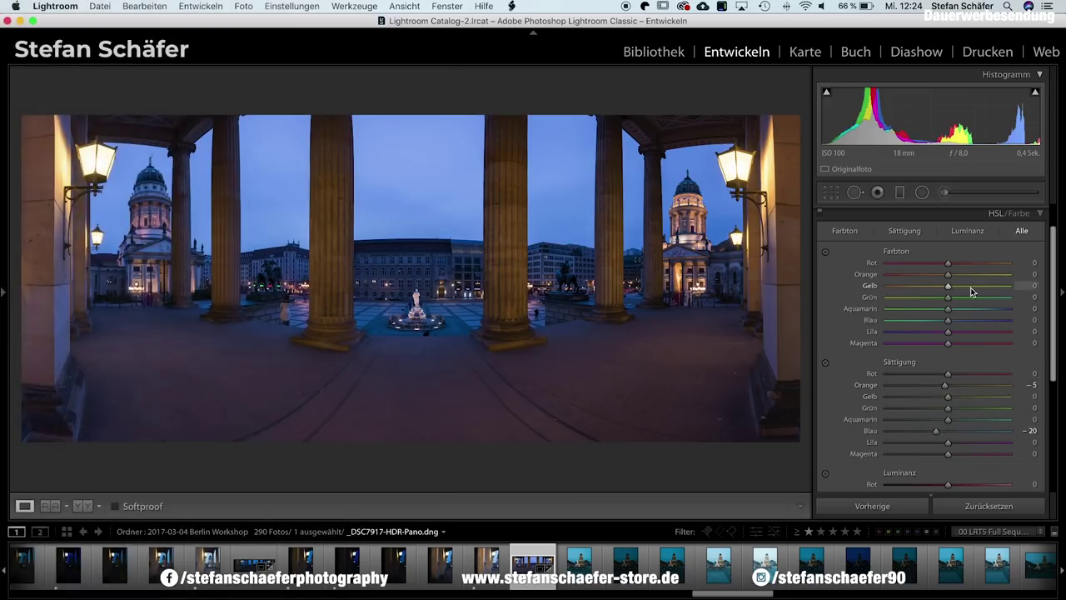
{"action": "mouse_move", "coordinate": [947, 276]}
{"action": "left_mouse_down"}
{"action": "mouse_move", "coordinate": [928, 278]}
{"action": "mouse_move", "coordinate": [969, 265]}
{"action": "left_mouse_up"}
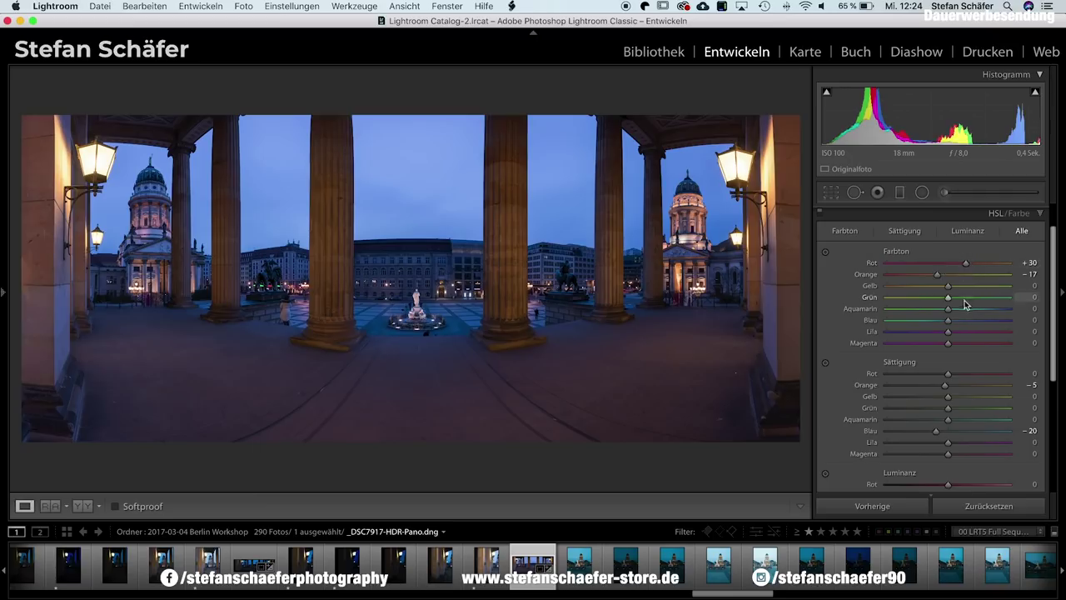
{"action": "left_click_drag", "start_coordinate": [948, 323], "coordinate": [936, 322]}
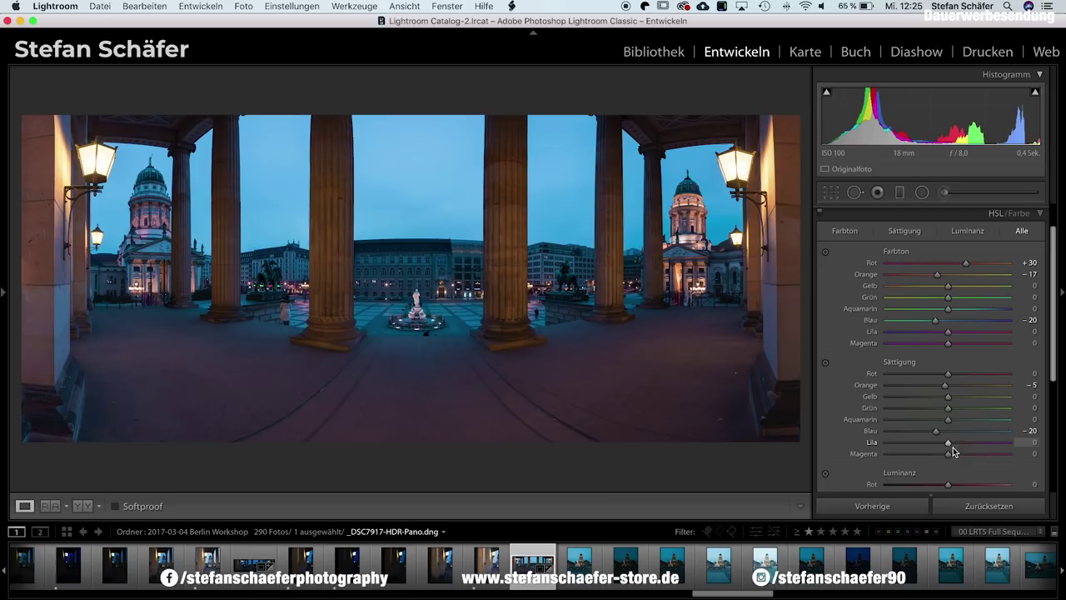
{"action": "left_click", "coordinate": [947, 420]}
{"action": "mouse_move", "coordinate": [947, 424]}
{"action": "left_mouse_down"}
{"action": "mouse_move", "coordinate": [930, 434]}
{"action": "mouse_move", "coordinate": [933, 454]}
{"action": "left_mouse_up"}
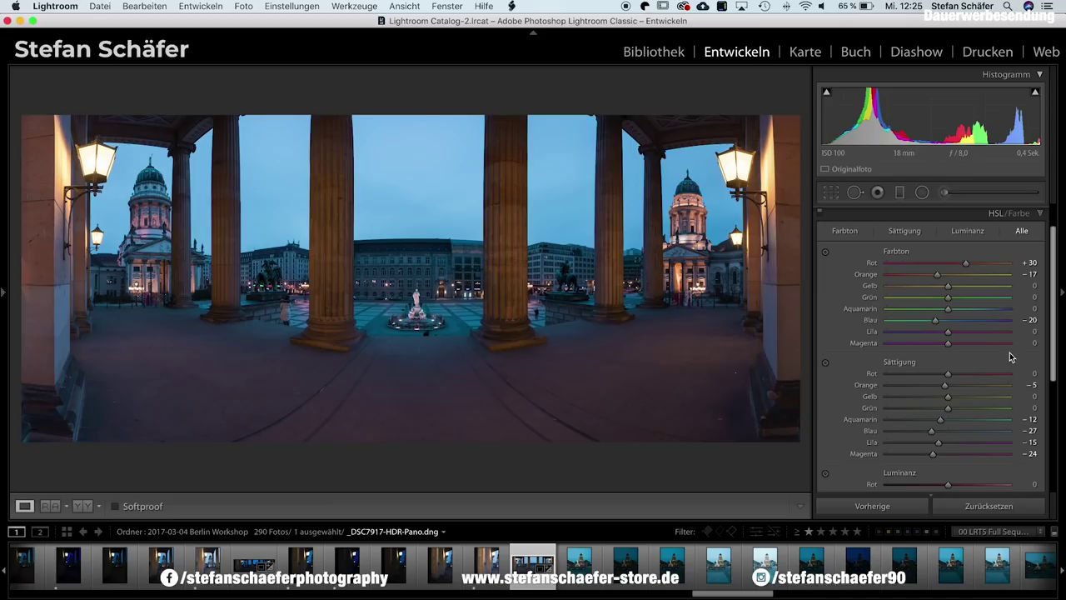
{"action": "scroll", "coordinate": [1009, 357], "scroll_direction": "up", "scroll_amount": 2}
In Gradationskurve, lift the black point, pull a shadow point down and a highlight point up
{"action": "left_click", "coordinate": [991, 233]}
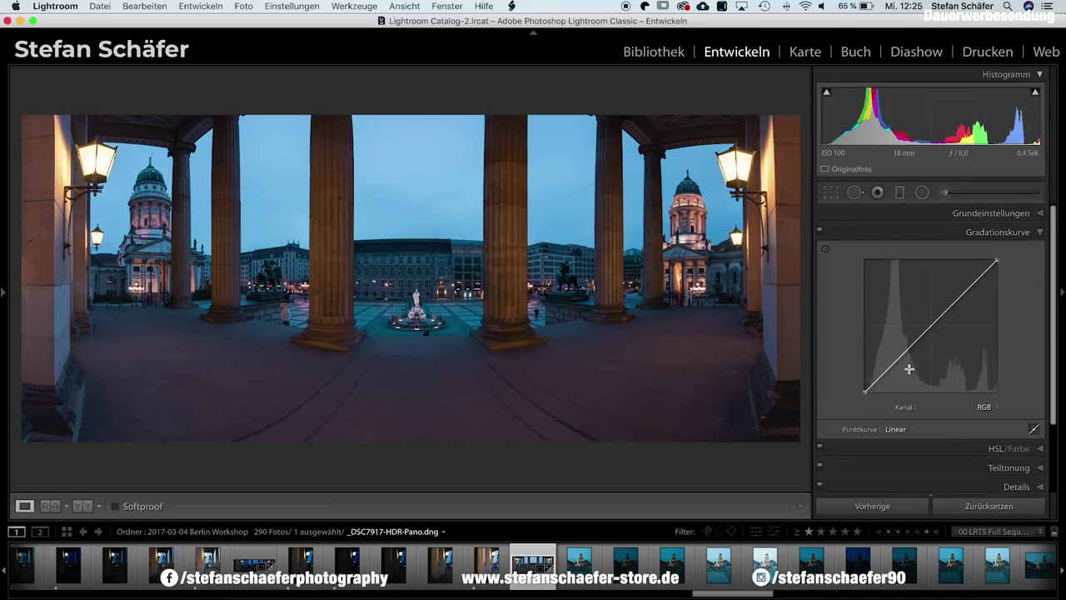
{"action": "left_click_drag", "start_coordinate": [866, 392], "coordinate": [861, 386]}
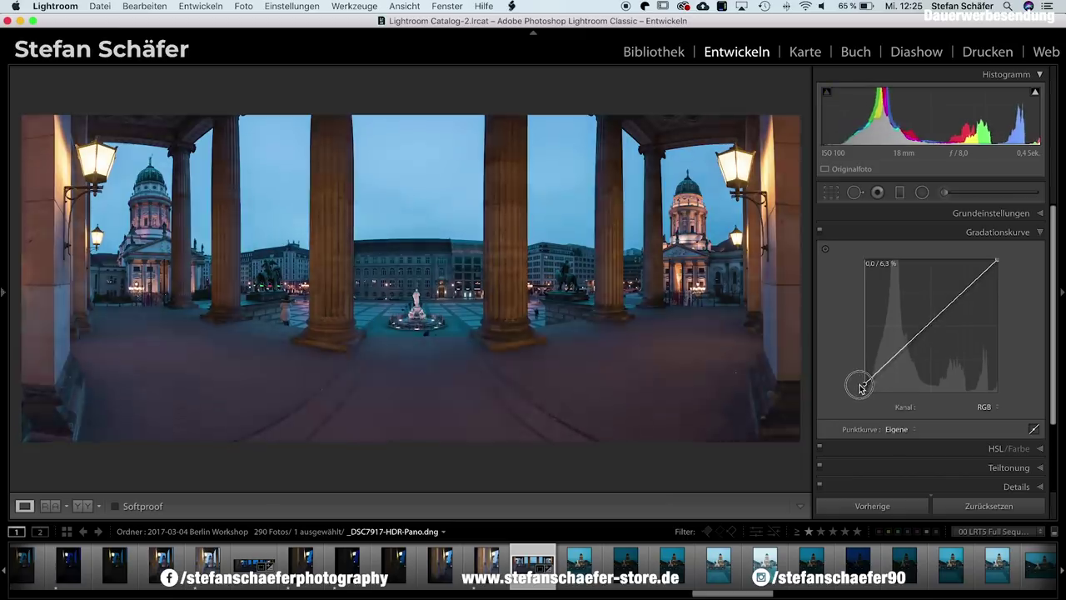
{"action": "left_click_drag", "start_coordinate": [895, 356], "coordinate": [882, 376]}
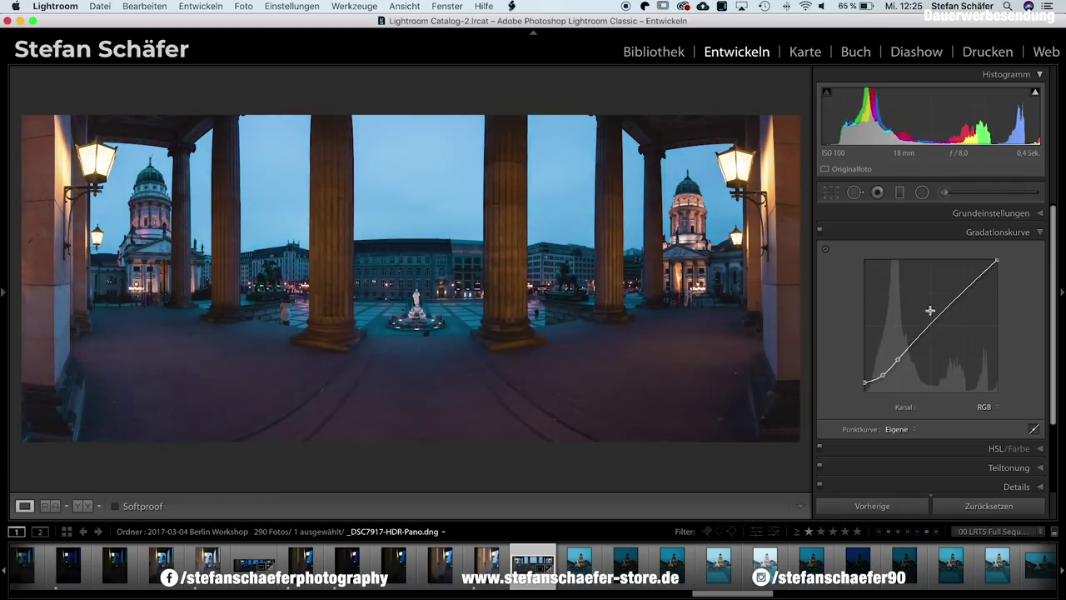
{"action": "left_click_drag", "start_coordinate": [956, 297], "coordinate": [998, 267]}
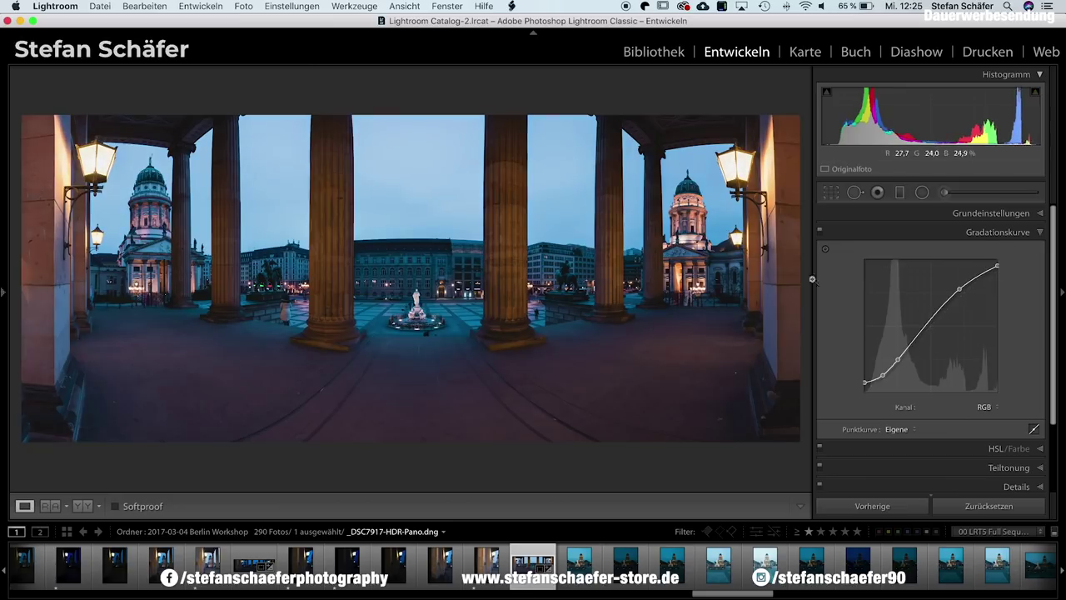
Apply automatic Upright perspective correction in the Transform panel
{"action": "left_click", "coordinate": [998, 231]}
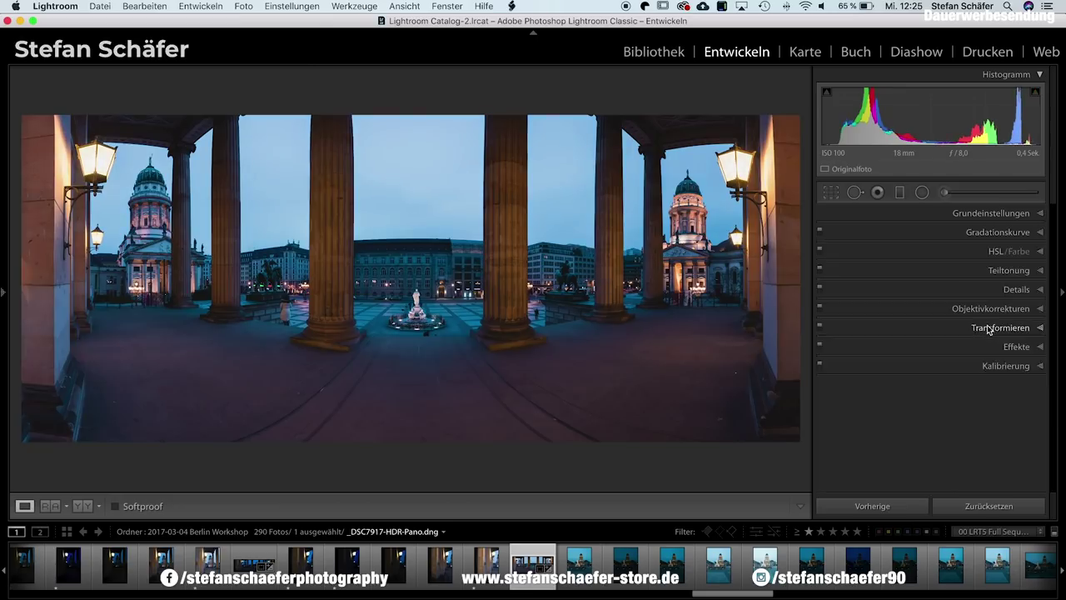
{"action": "left_click", "coordinate": [982, 328]}
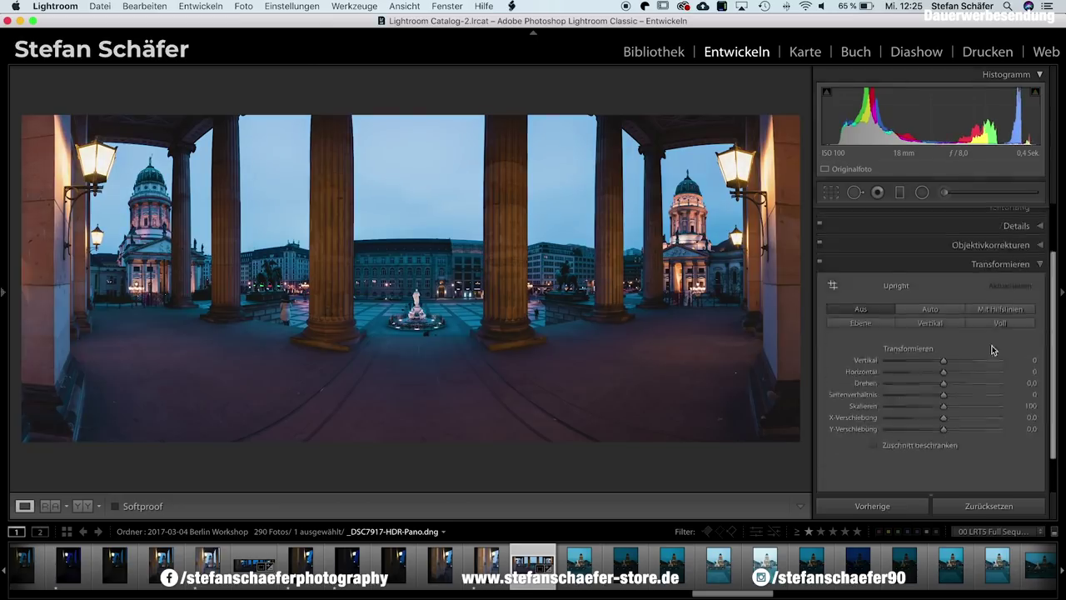
{"action": "left_click", "coordinate": [933, 303]}
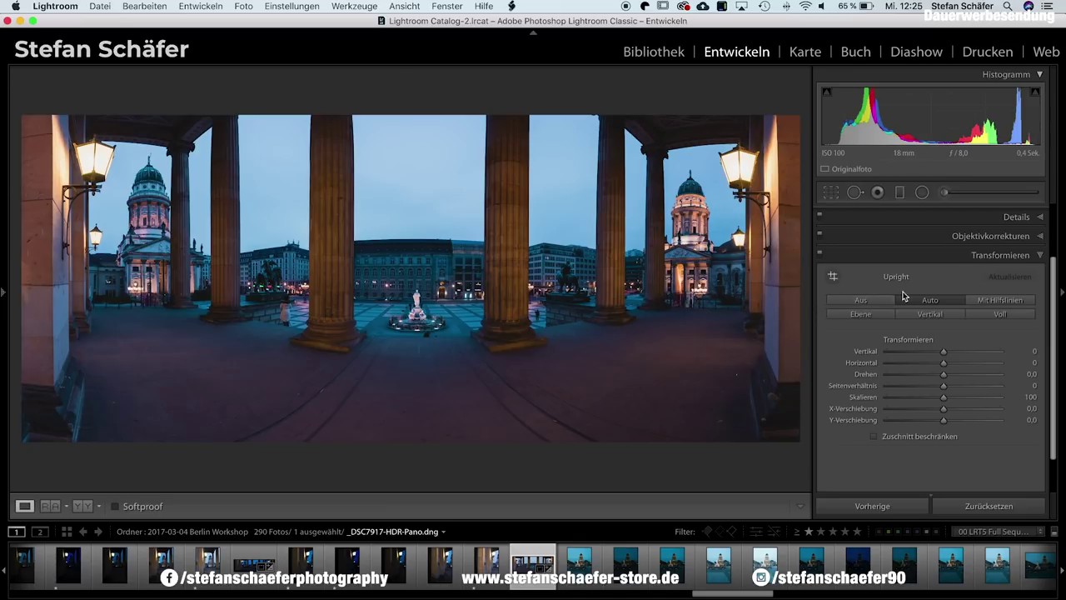
Set calibration red primary hue −21, saturation −27, blue hue −13, saturation −16, shadow tint −2
{"action": "scroll", "coordinate": [906, 295], "scroll_direction": "down", "scroll_amount": 3}
{"action": "left_click", "coordinate": [932, 475]}
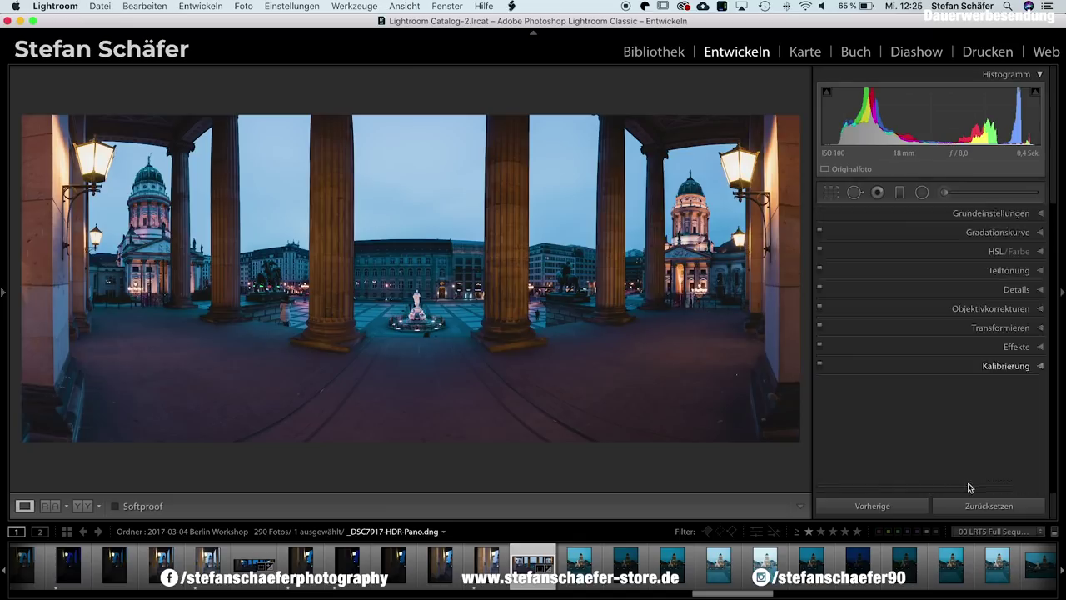
{"action": "mouse_move", "coordinate": [943, 473]}
{"action": "left_mouse_down"}
{"action": "mouse_move", "coordinate": [921, 473]}
{"action": "mouse_move", "coordinate": [976, 476]}
{"action": "mouse_move", "coordinate": [937, 477]}
{"action": "left_mouse_up"}
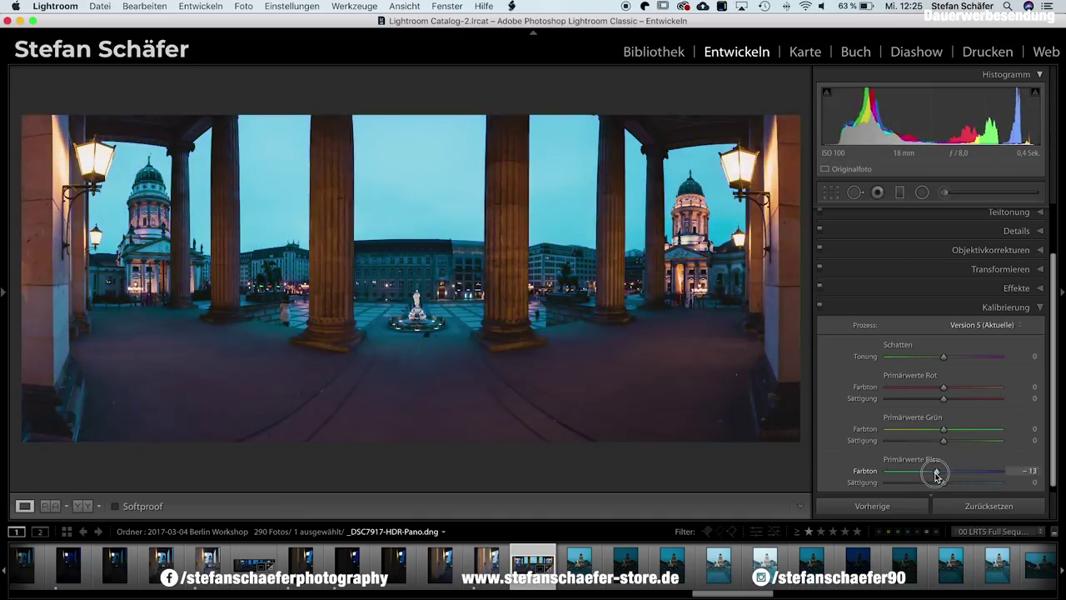
{"action": "mouse_move", "coordinate": [944, 387]}
{"action": "left_mouse_down"}
{"action": "mouse_move", "coordinate": [959, 393]}
{"action": "mouse_move", "coordinate": [894, 389]}
{"action": "mouse_move", "coordinate": [932, 393]}
{"action": "left_mouse_up"}
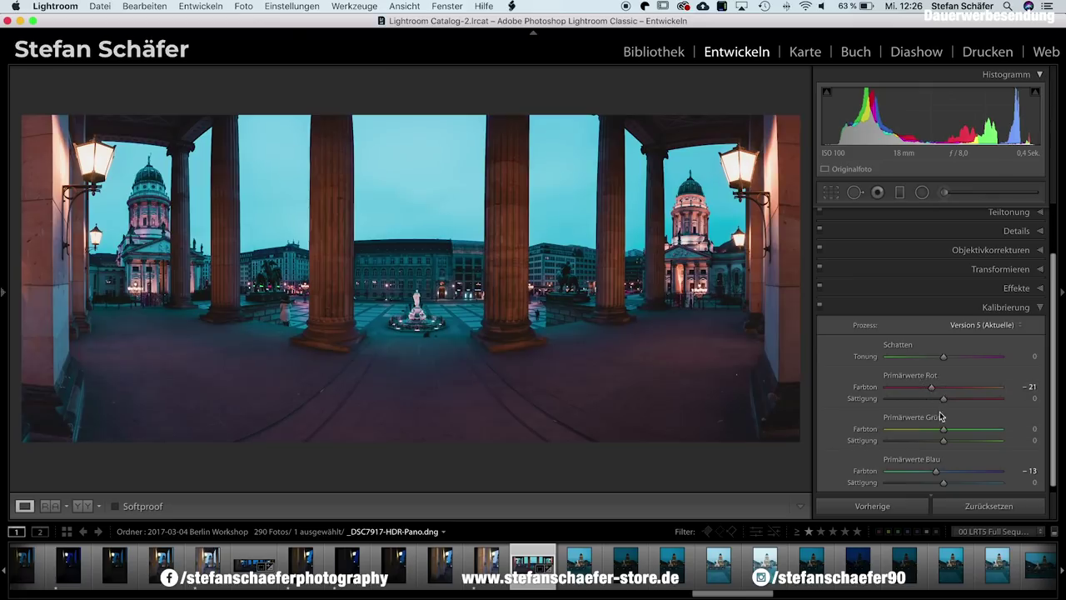
{"action": "left_click_drag", "start_coordinate": [942, 399], "coordinate": [929, 401]}
{"action": "left_click_drag", "start_coordinate": [943, 482], "coordinate": [933, 486]}
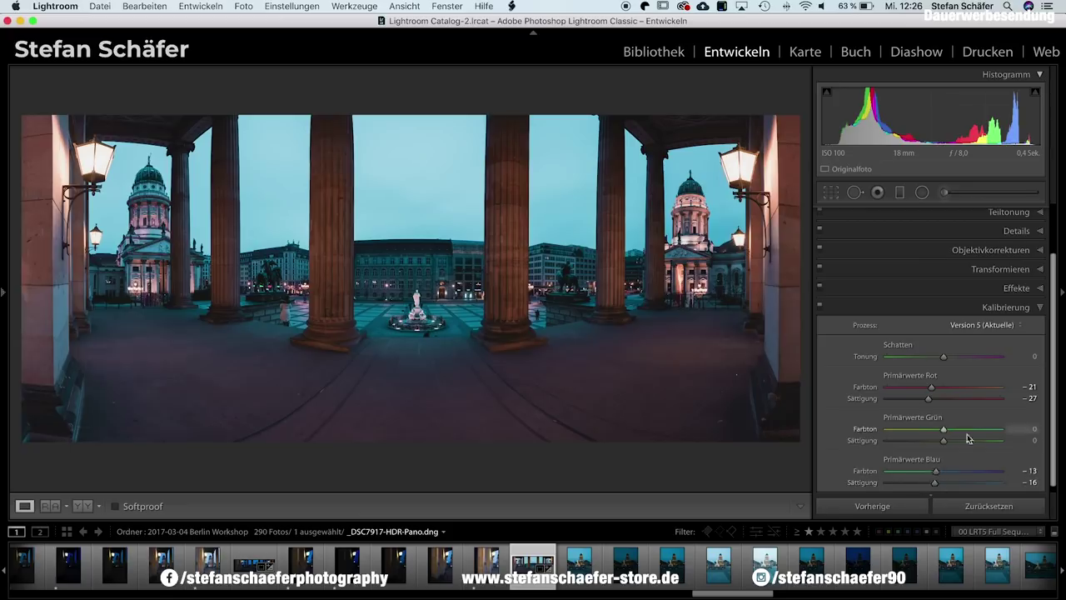
{"action": "scroll", "coordinate": [945, 350], "scroll_direction": "up", "scroll_amount": 1}
{"action": "mouse_move", "coordinate": [943, 363]}
{"action": "left_mouse_down"}
{"action": "mouse_move", "coordinate": [933, 365]}
{"action": "mouse_move", "coordinate": [944, 369]}
{"action": "left_mouse_up"}
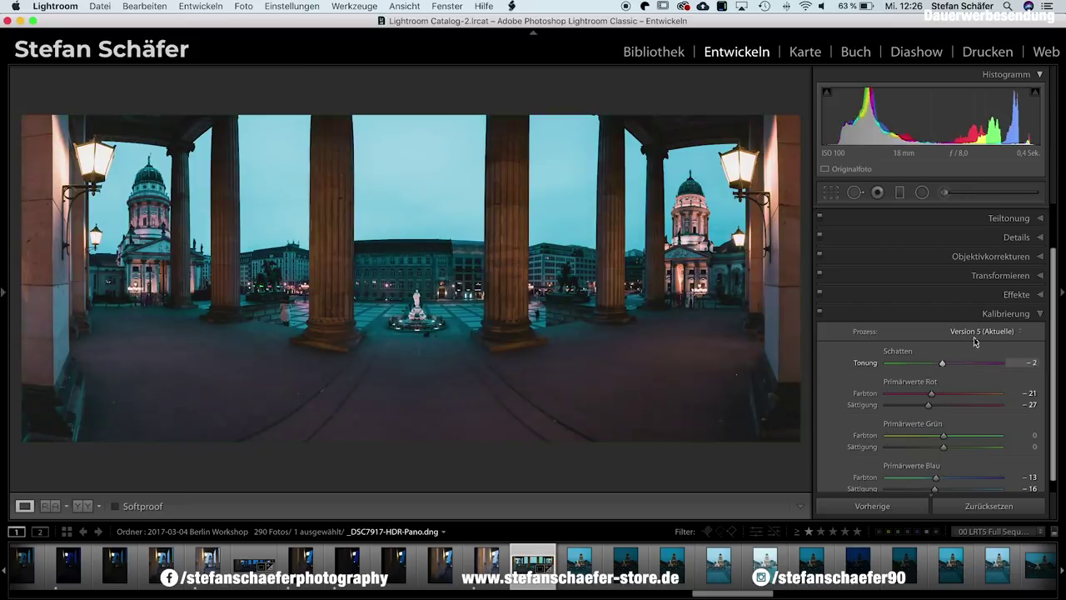
{"action": "scroll", "coordinate": [983, 291], "scroll_direction": "up", "scroll_amount": 3}
In Grundeinstellungen, set exposure +1,30, clarity +11, highlights −66, and warm Temp to about 5.006
{"action": "left_click", "coordinate": [996, 220]}
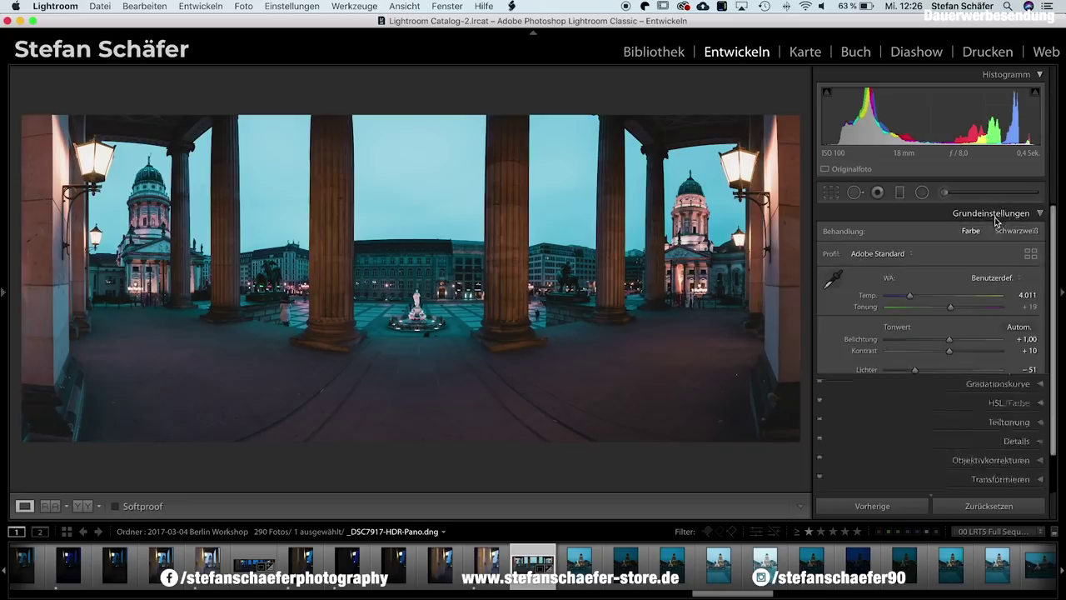
{"action": "left_click_drag", "start_coordinate": [950, 342], "coordinate": [957, 354]}
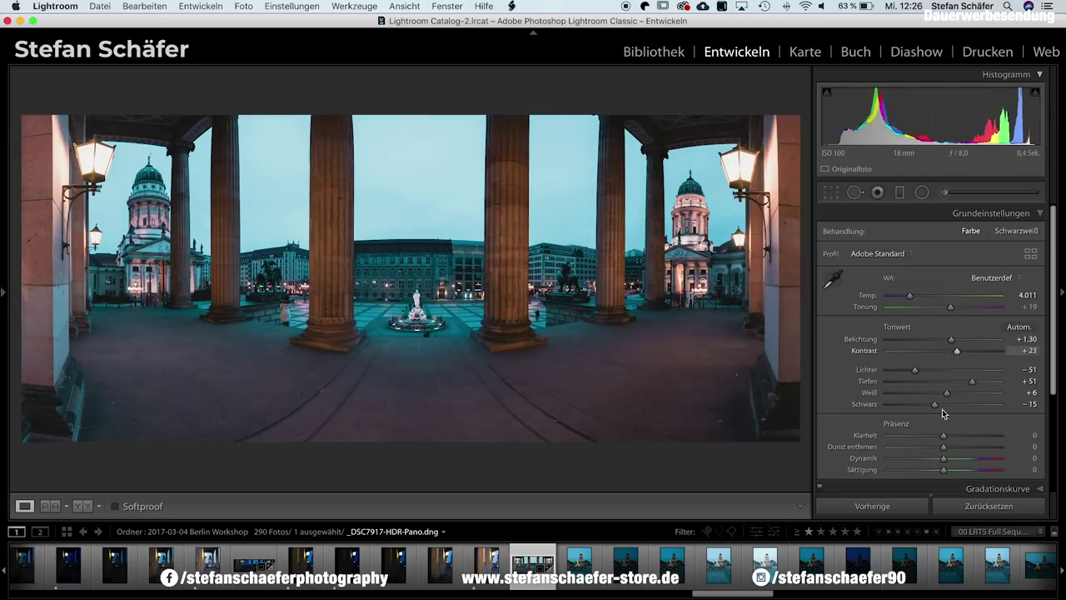
{"action": "left_click_drag", "start_coordinate": [944, 439], "coordinate": [952, 447]}
{"action": "left_click_drag", "start_coordinate": [915, 369], "coordinate": [908, 374]}
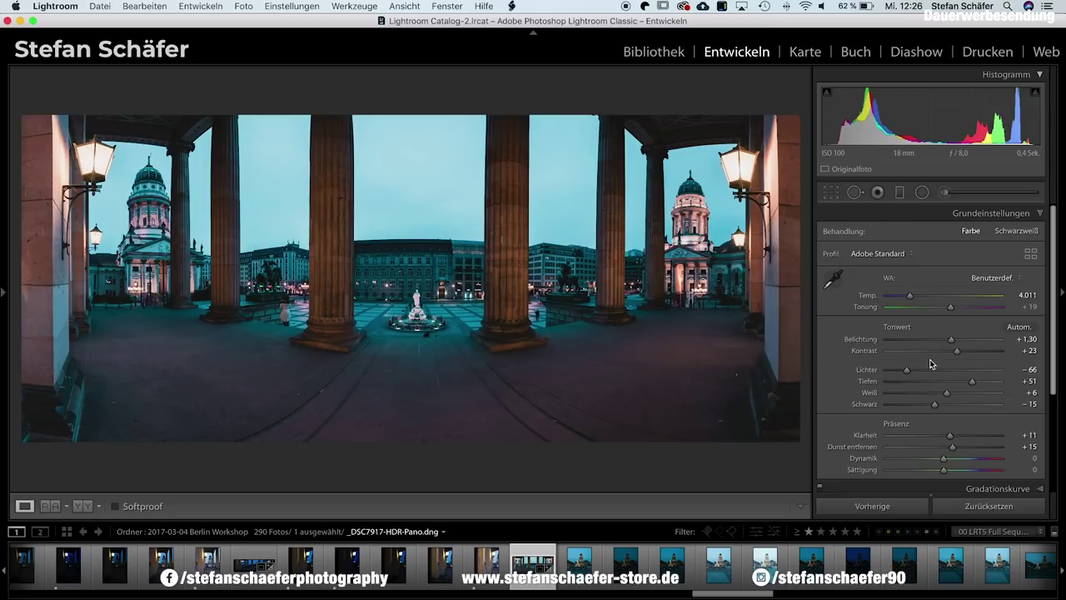
{"action": "scroll", "coordinate": [931, 364], "scroll_direction": "down", "scroll_amount": 3}
{"action": "scroll", "coordinate": [925, 349], "scroll_direction": "up", "scroll_amount": 3}
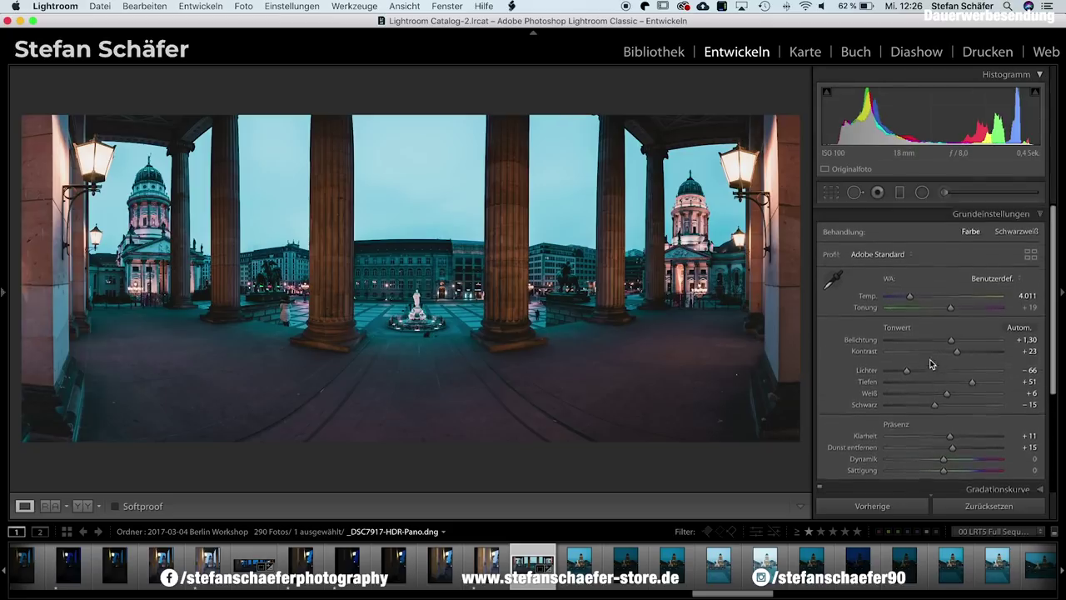
{"action": "left_click_drag", "start_coordinate": [910, 296], "coordinate": [923, 301]}
{"action": "scroll", "coordinate": [963, 375], "scroll_direction": "down", "scroll_amount": 5}
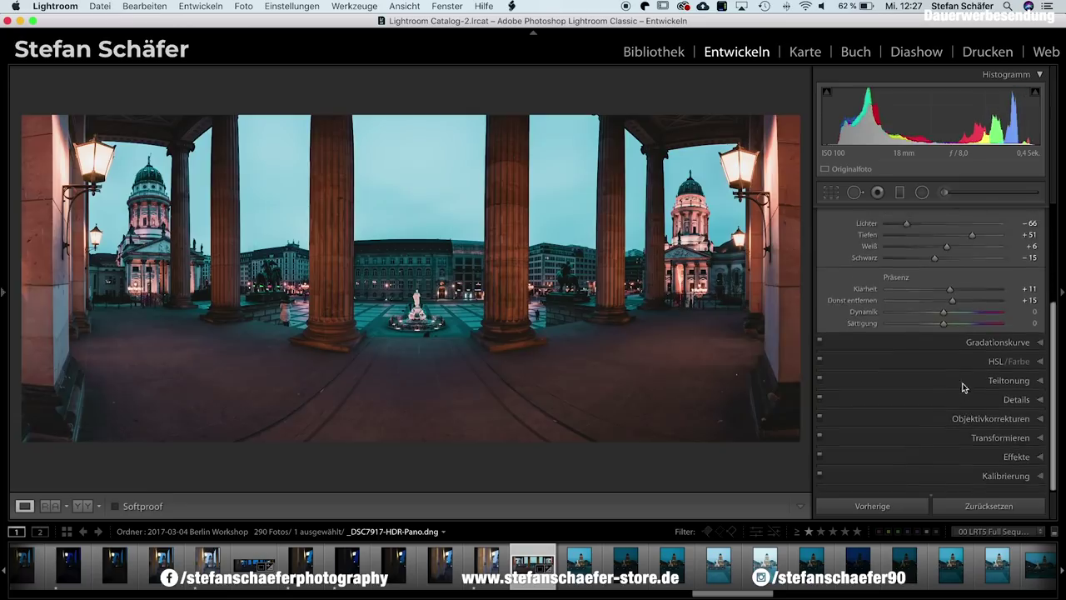
In HSL, set Blau saturation −18, hue −7 and luminance −23
{"action": "left_click", "coordinate": [979, 363]}
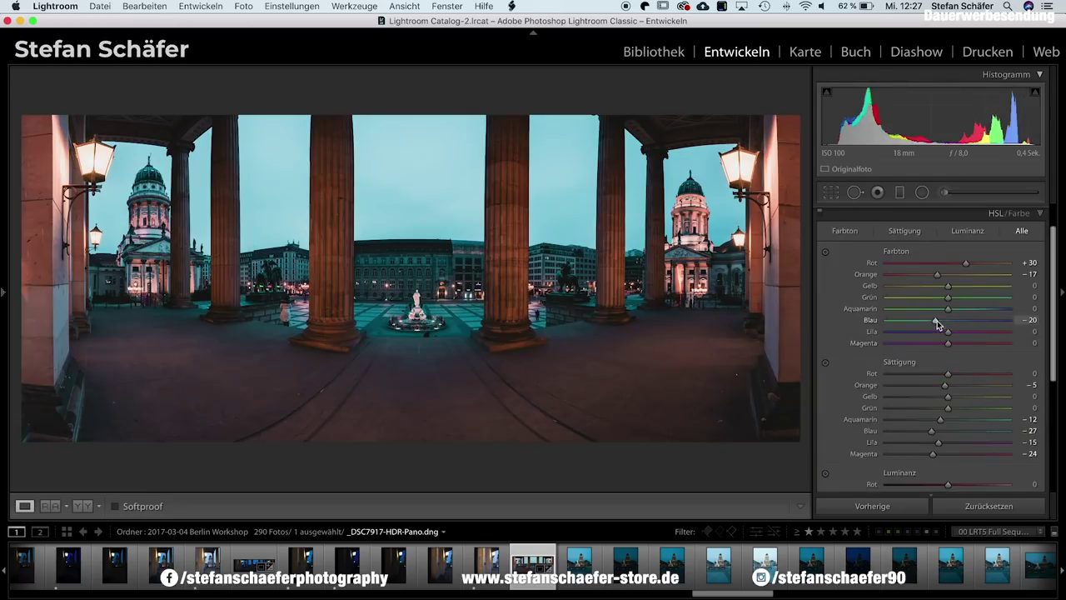
{"action": "left_click_drag", "start_coordinate": [933, 434], "coordinate": [939, 434]}
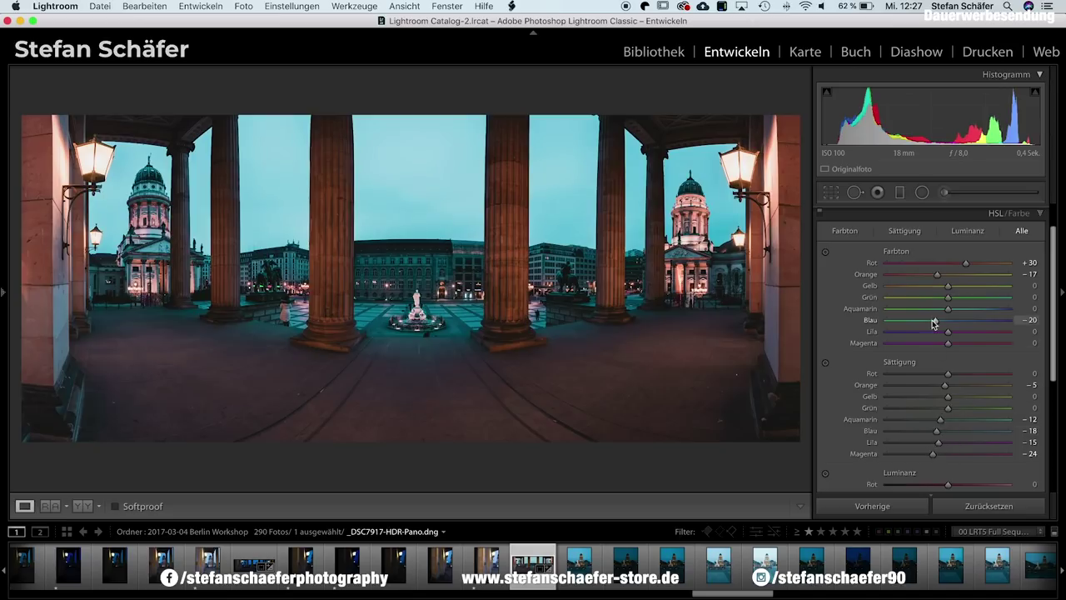
{"action": "left_click_drag", "start_coordinate": [936, 324], "coordinate": [938, 325]}
{"action": "left_click_drag", "start_coordinate": [940, 324], "coordinate": [944, 324]}
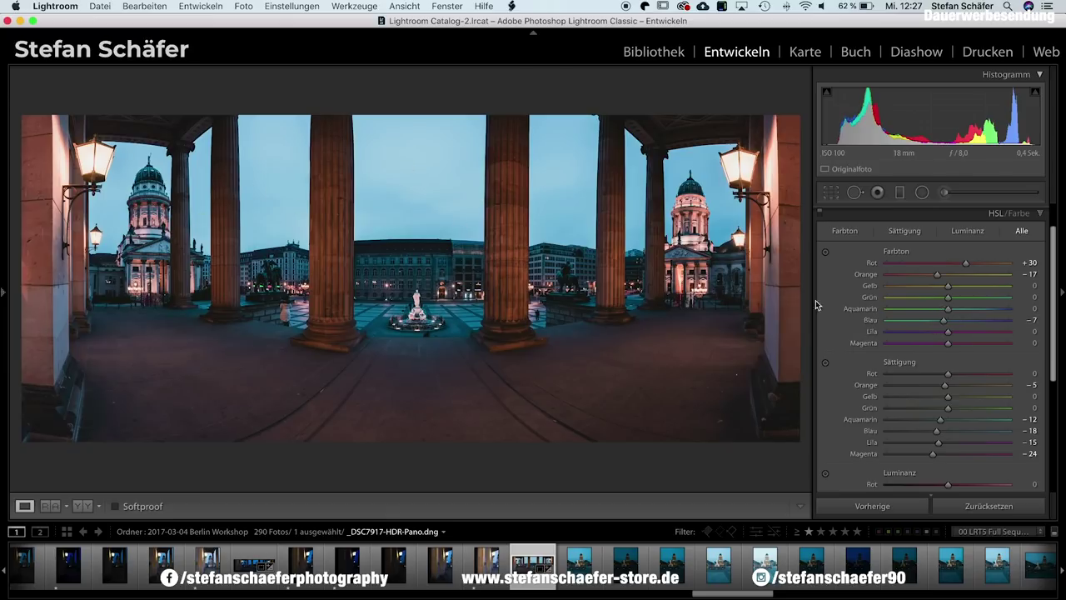
{"action": "scroll", "coordinate": [908, 392], "scroll_direction": "down", "scroll_amount": 2}
{"action": "scroll", "coordinate": [924, 408], "scroll_direction": "down", "scroll_amount": 2}
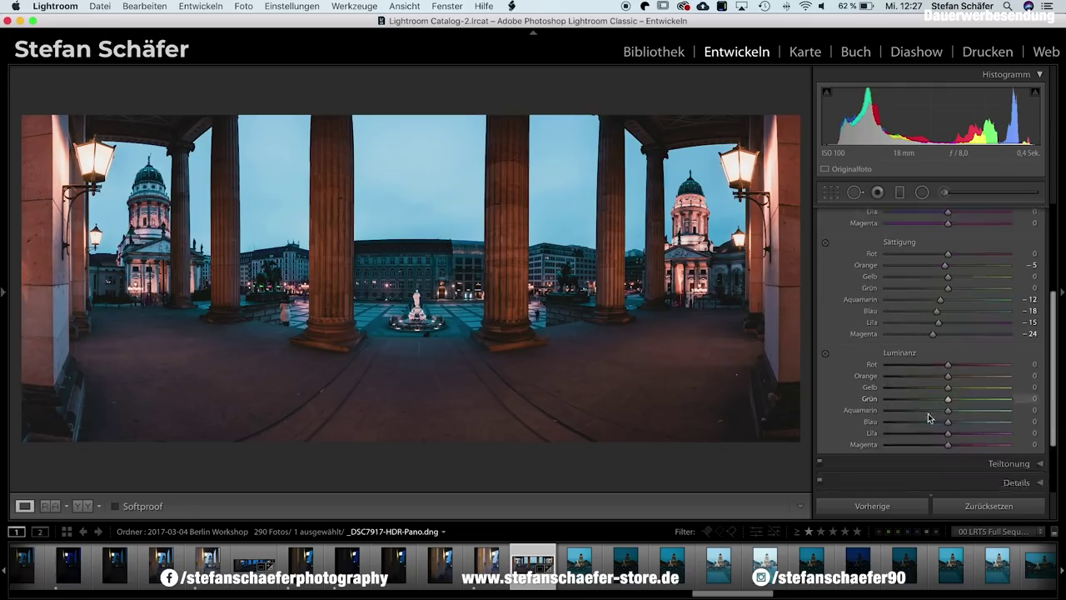
{"action": "scroll", "coordinate": [928, 413], "scroll_direction": "down", "scroll_amount": 1}
{"action": "left_click", "coordinate": [937, 412]}
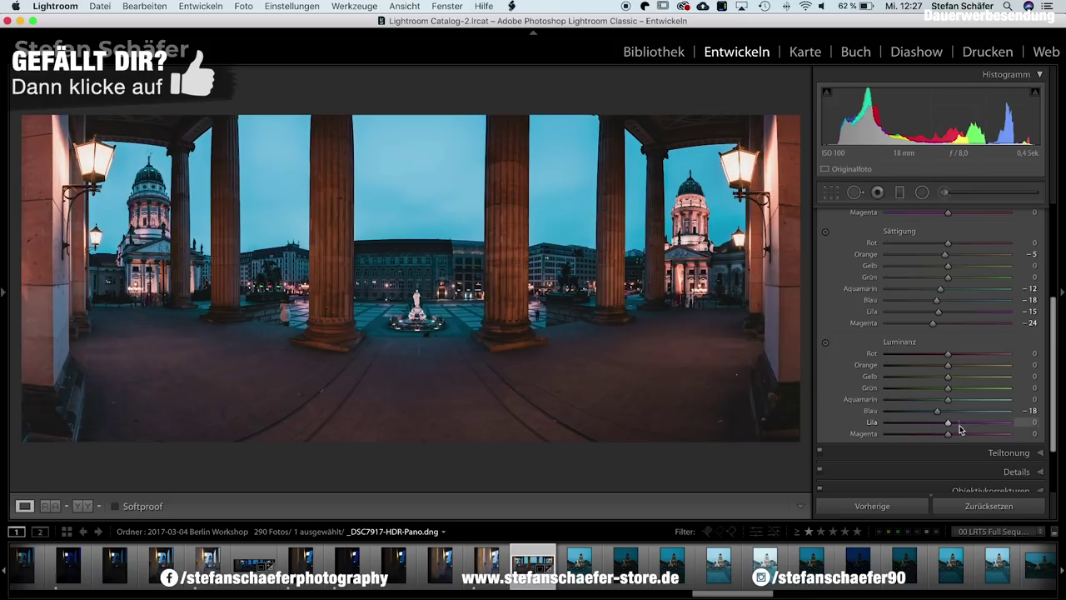
{"action": "left_click", "coordinate": [933, 414]}
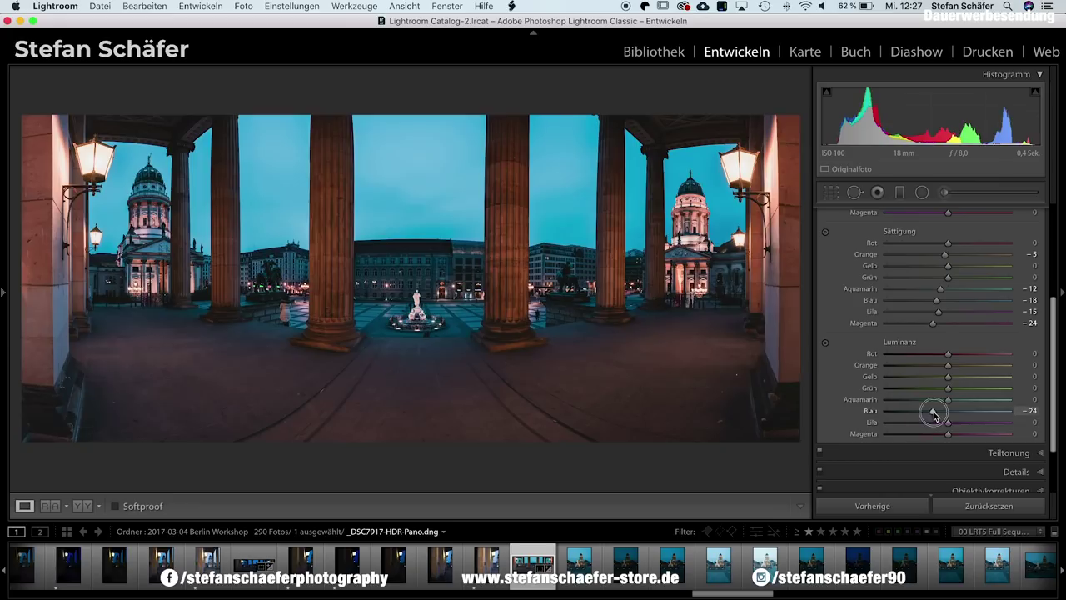
{"action": "left_click_drag", "start_coordinate": [934, 414], "coordinate": [933, 412]}
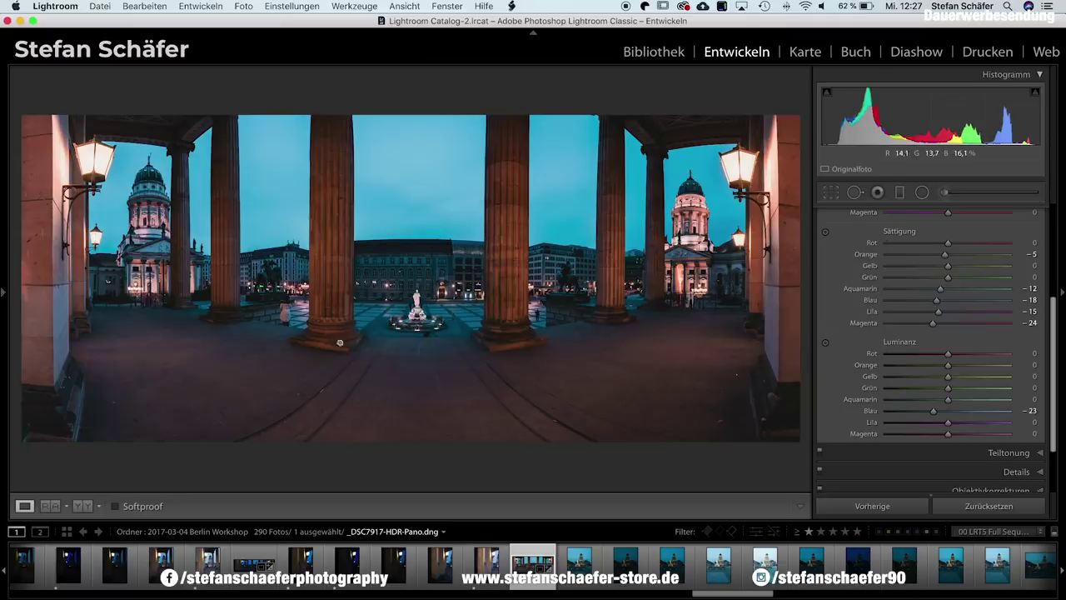
{"action": "left_click", "coordinate": [285, 323]}
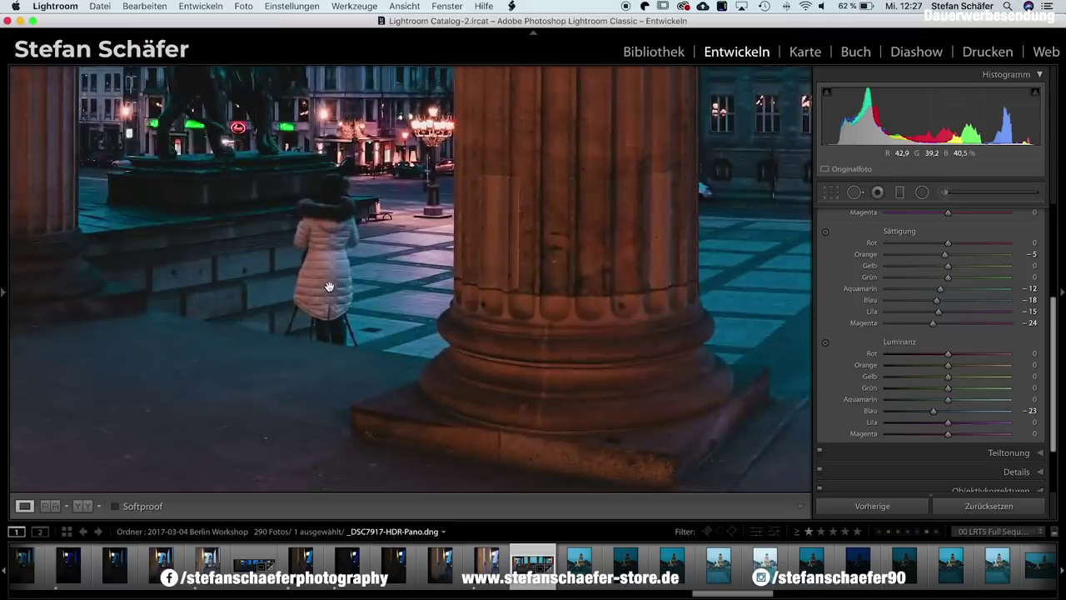
{"action": "left_click", "coordinate": [323, 294]}
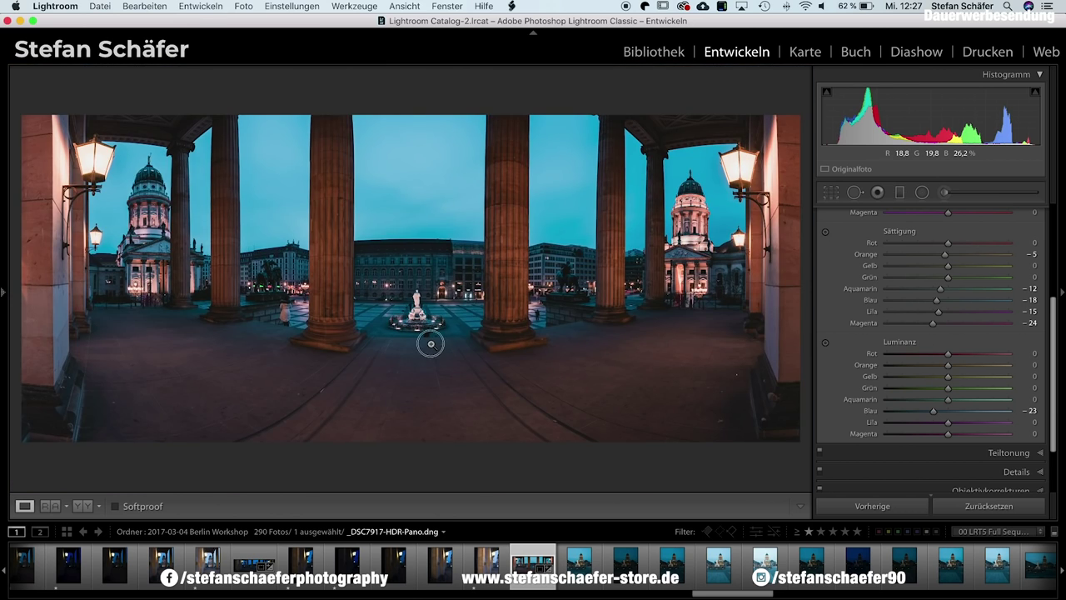
{"action": "left_click", "coordinate": [429, 342]}
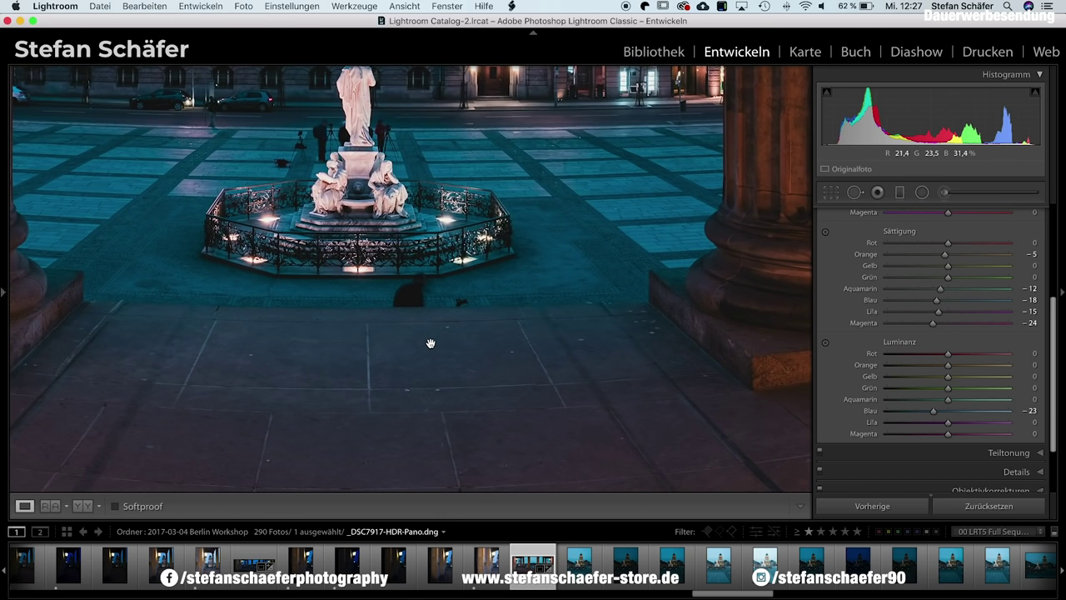
{"action": "left_click", "coordinate": [575, 319]}
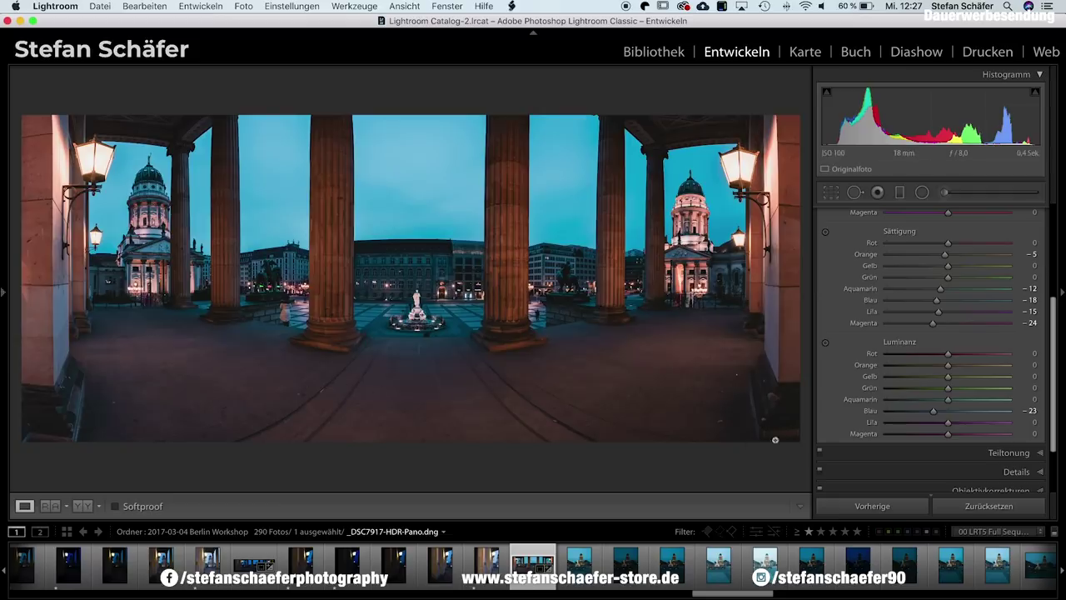
{"action": "left_click", "coordinate": [780, 410]}
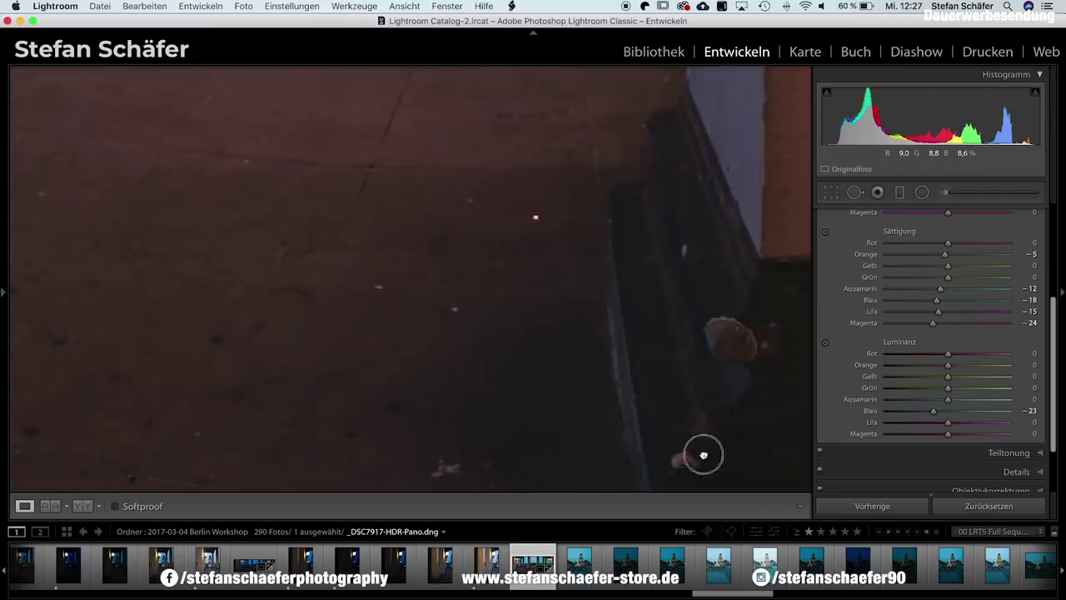
{"action": "left_click_drag", "start_coordinate": [705, 450], "coordinate": [757, 381]}
{"action": "left_click", "coordinate": [568, 322]}
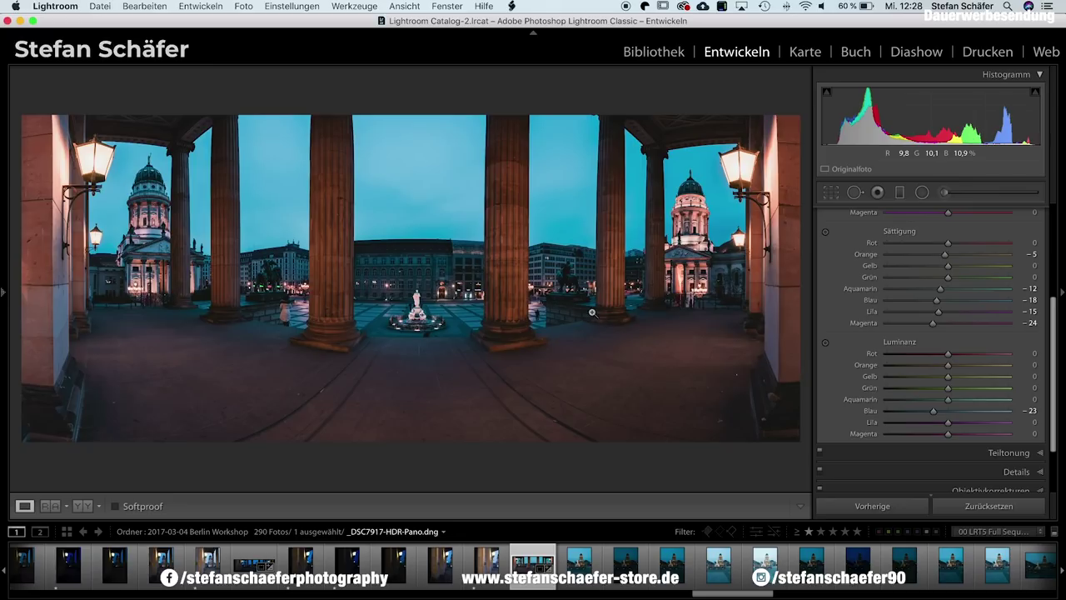
{"action": "scroll", "coordinate": [924, 400], "scroll_direction": "down", "scroll_amount": 2}
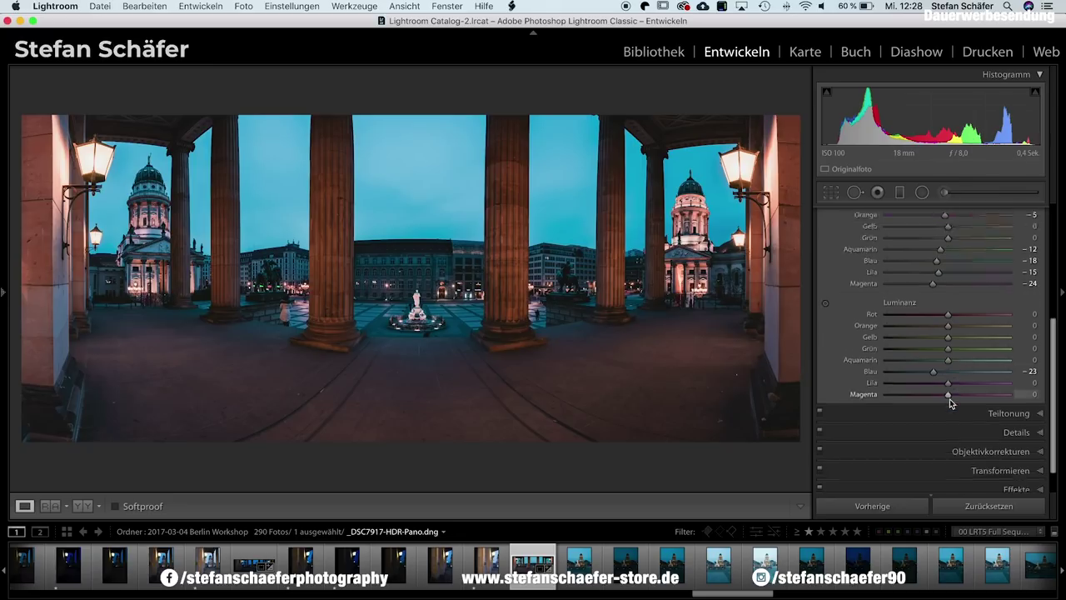
{"action": "scroll", "coordinate": [888, 389], "scroll_direction": "down", "scroll_amount": 1}
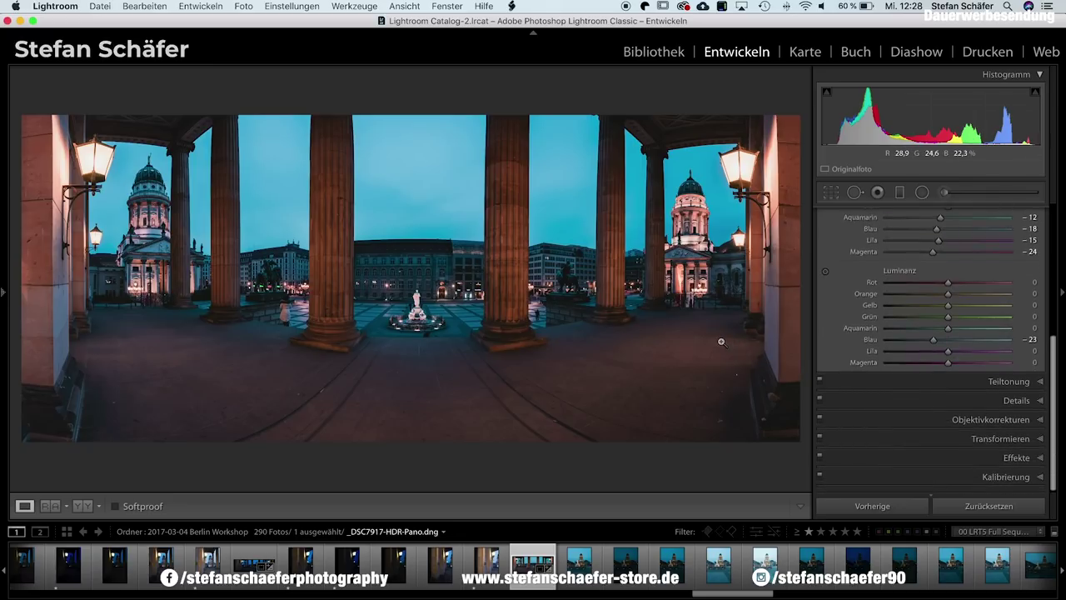